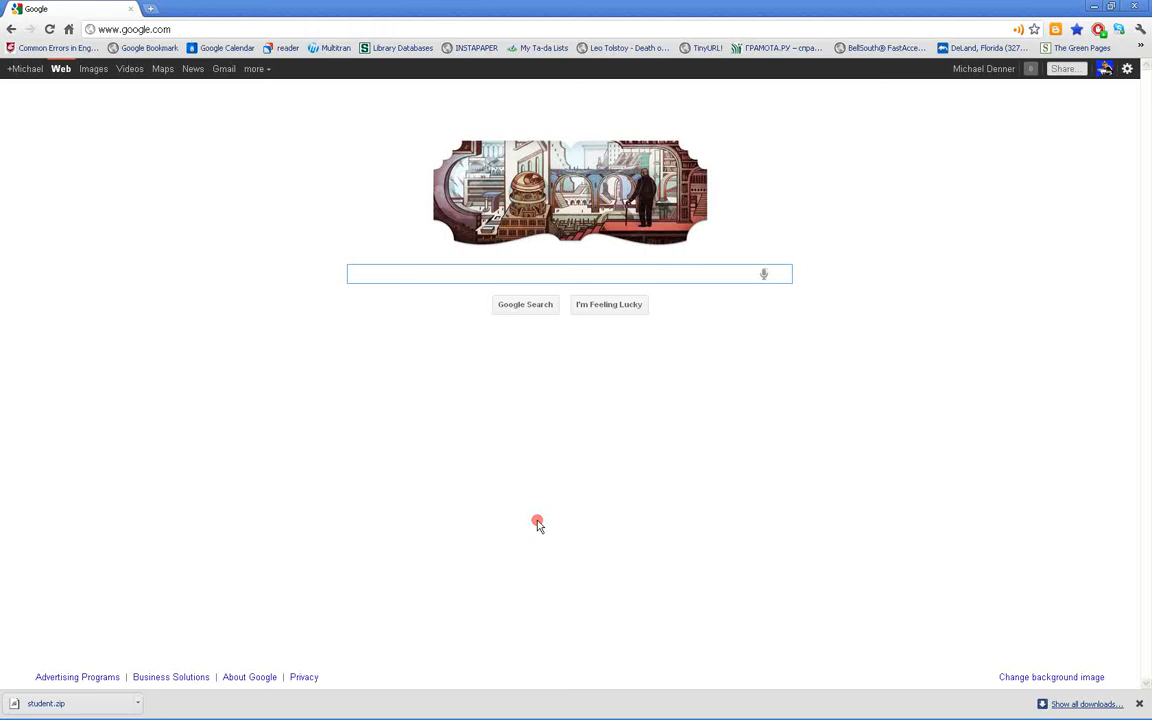
# Search the web for "russian for gringos" and open the Russian for Gringos keyboard page from the results
pyautogui.write('r')
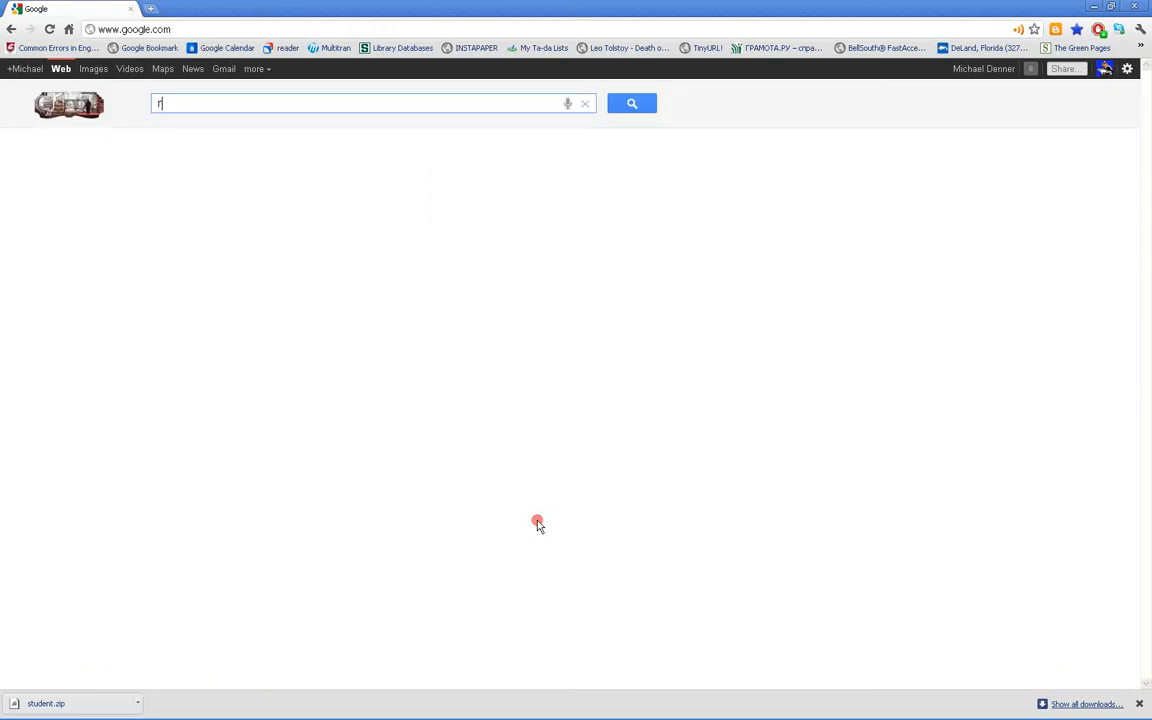
pyautogui.write('ussian for gr')
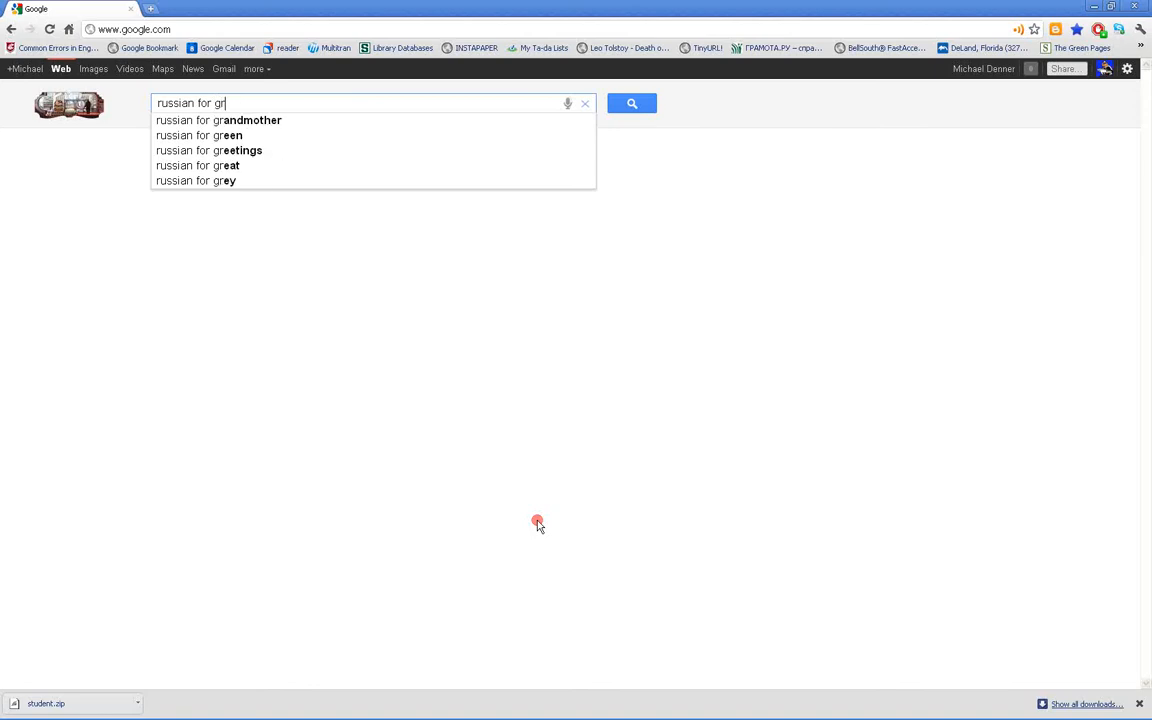
pyautogui.write('ingos')
pyautogui.press('Return')
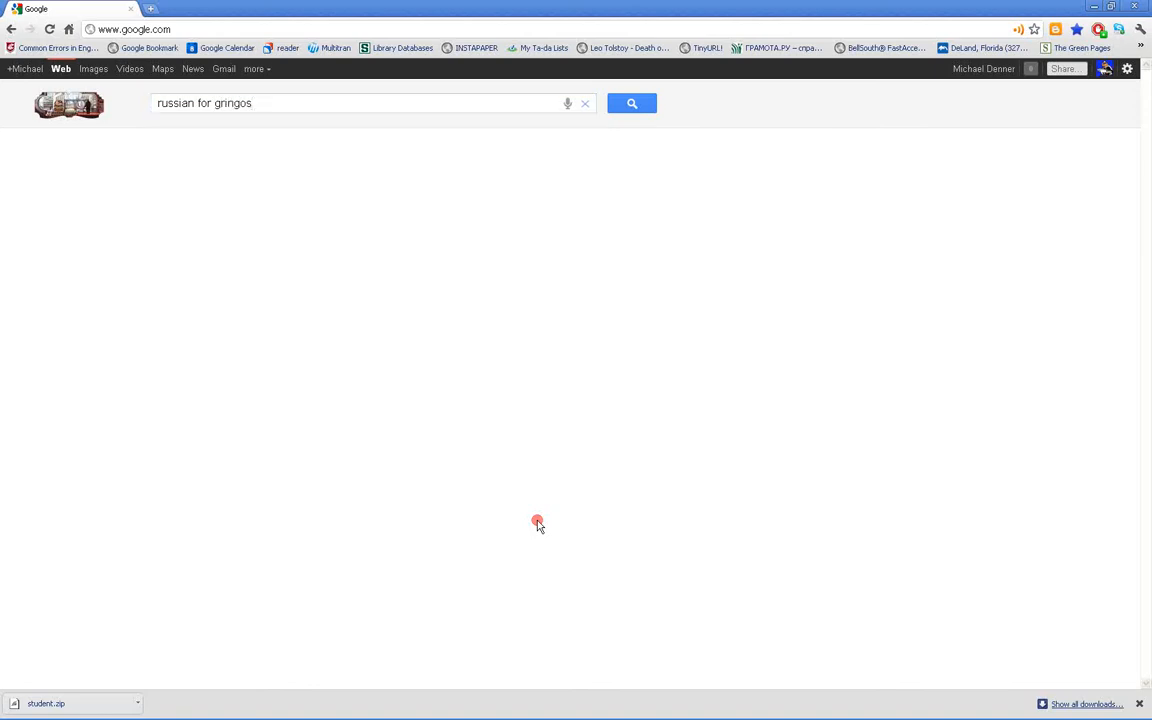
pyautogui.click(336, 156)
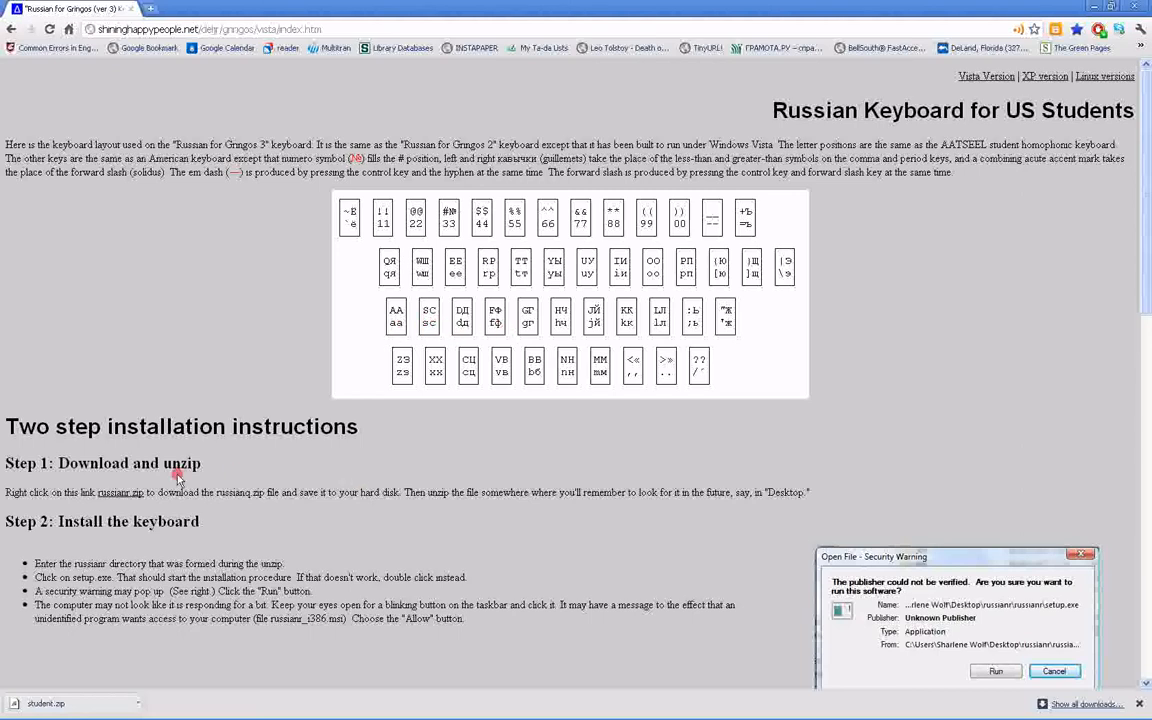
# Download russianr.zip from the keyboard page and extract the entire archive to the Desktop
pyautogui.click(131, 494)
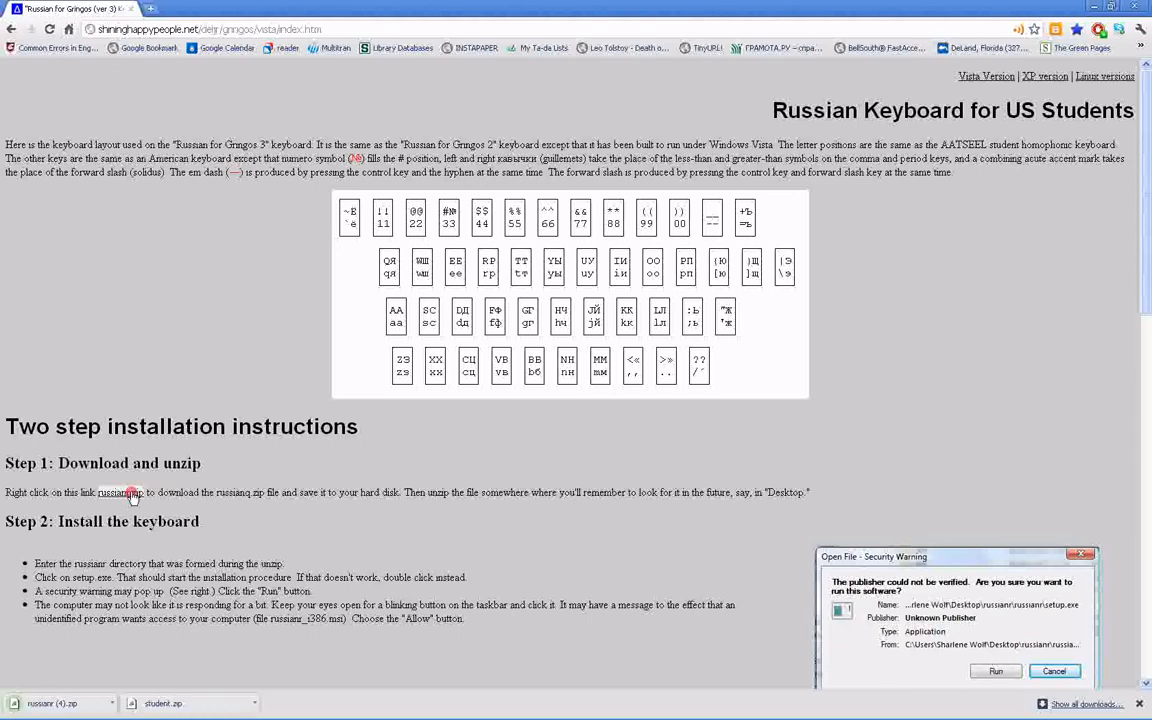
pyautogui.click(55, 704)
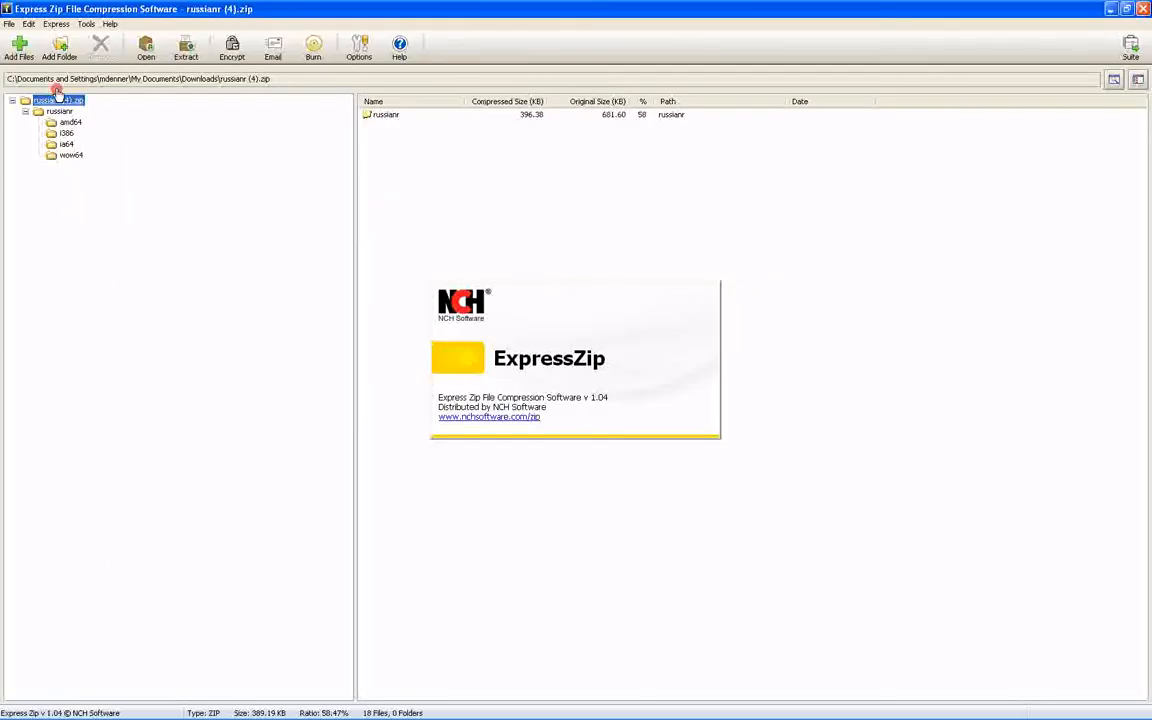
pyautogui.click(186, 58)
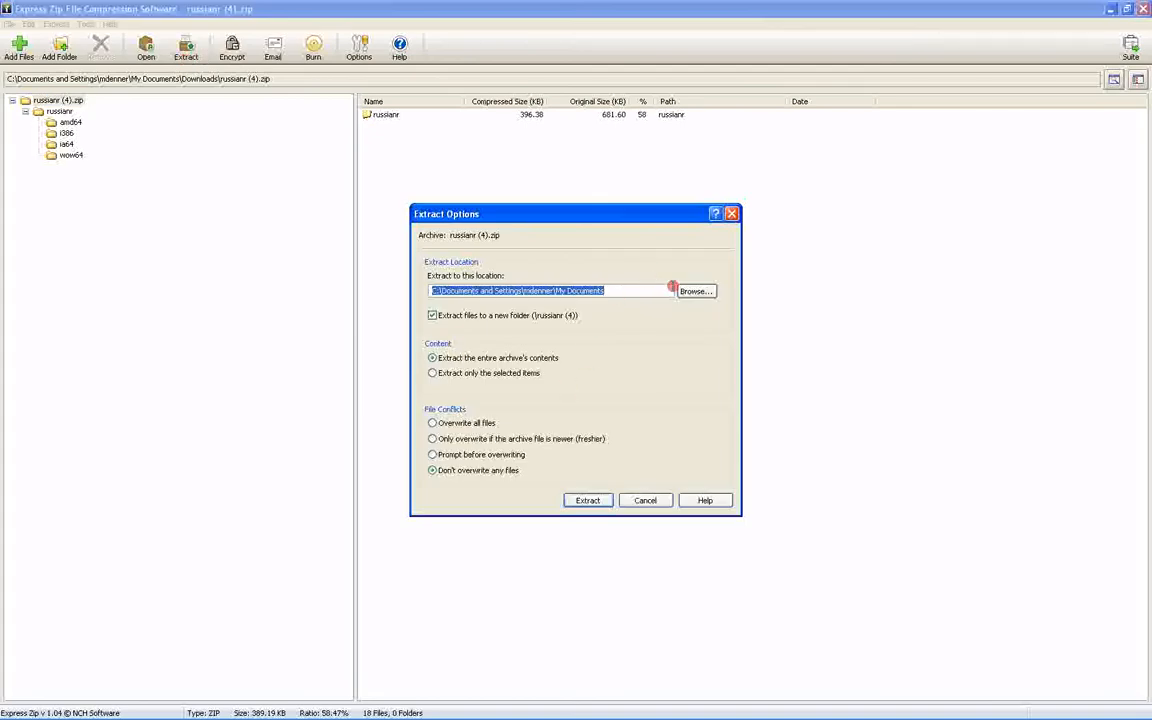
pyautogui.click(697, 291)
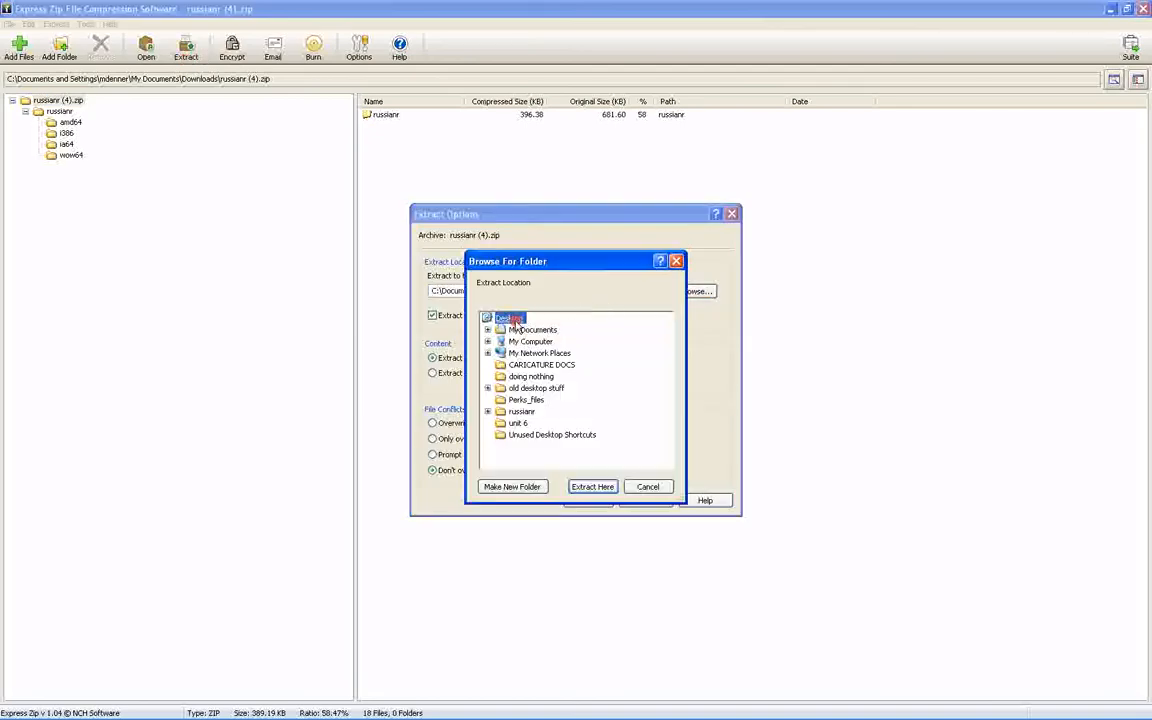
pyautogui.click(597, 487)
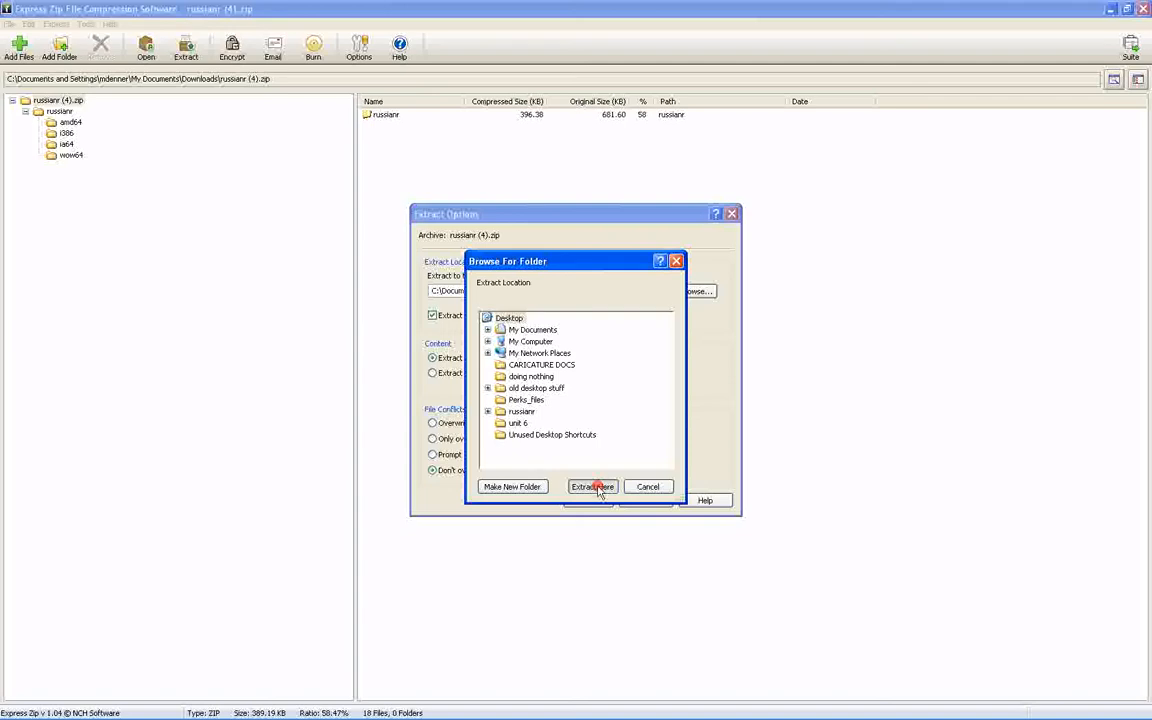
pyautogui.click(597, 500)
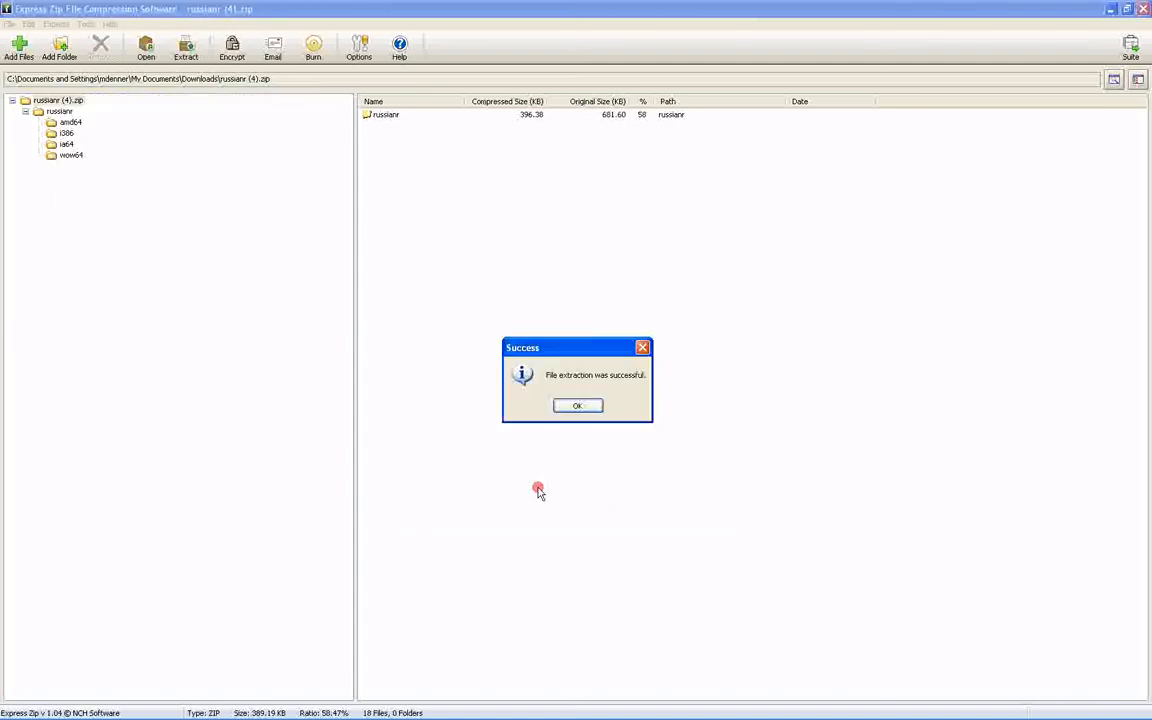
pyautogui.click(595, 406)
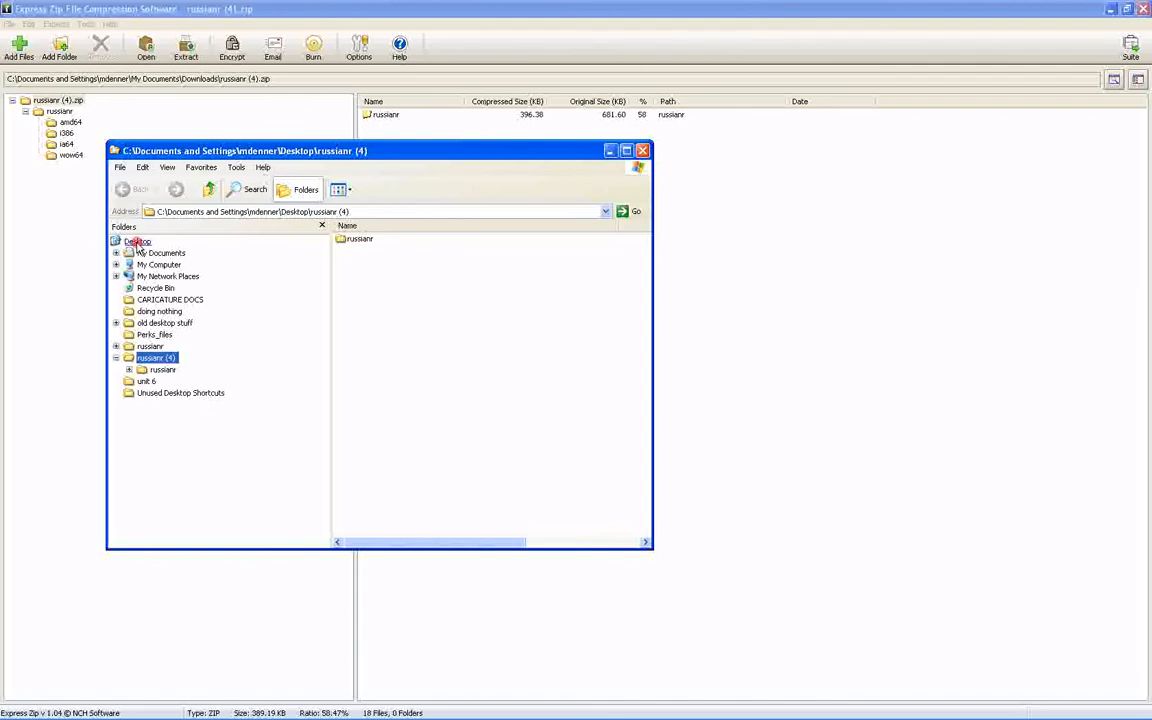
# Run setup.exe from the extracted russianr folder to install the Russian for Gringos 3 keyboard, and exit the installer
pyautogui.click(352, 242)
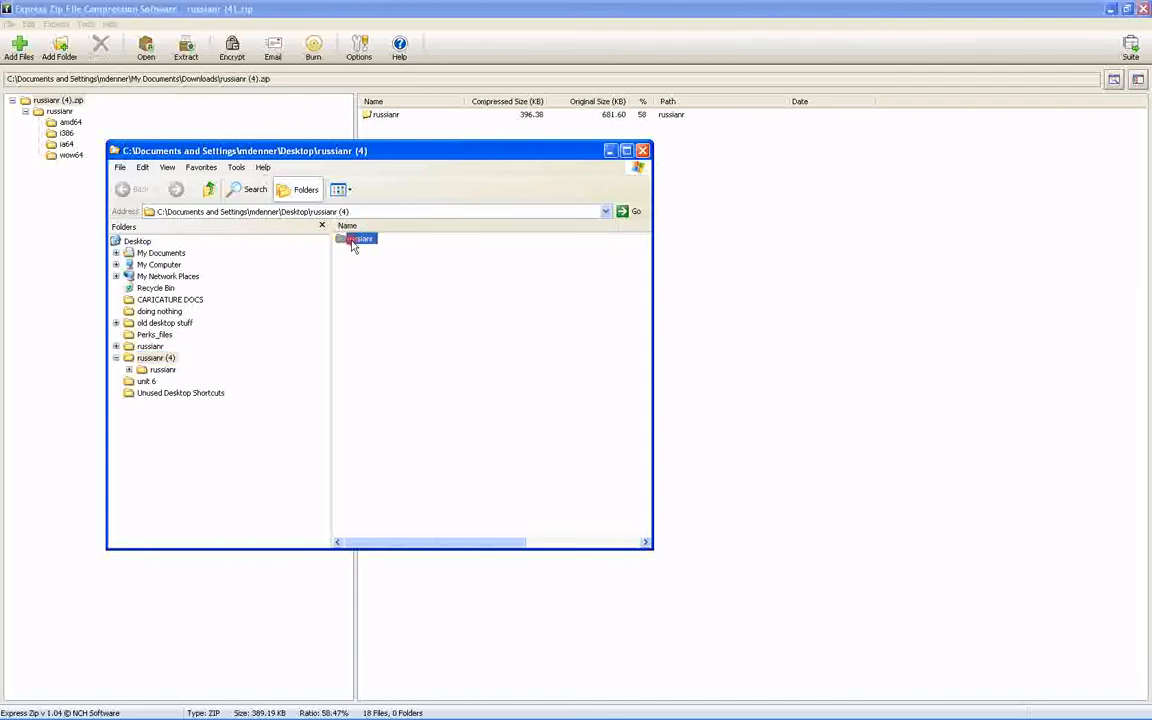
pyautogui.doubleClick(352, 242)
pyautogui.doubleClick(364, 320)
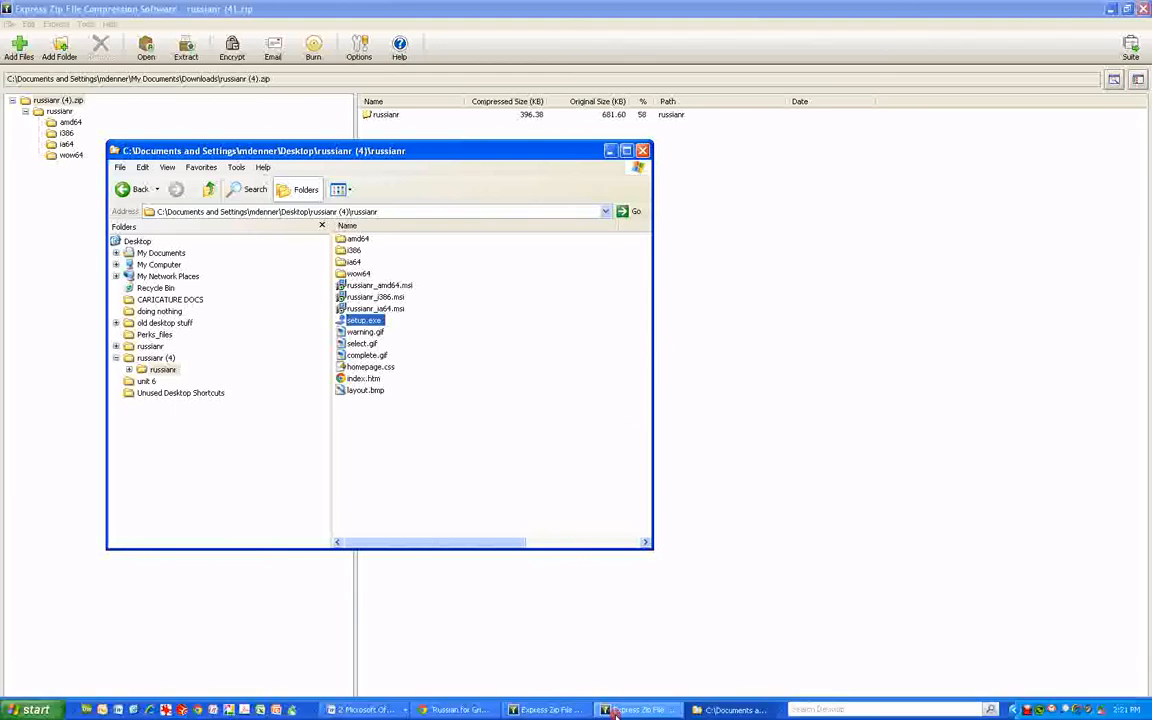
pyautogui.click(629, 711)
pyautogui.click(1141, 9)
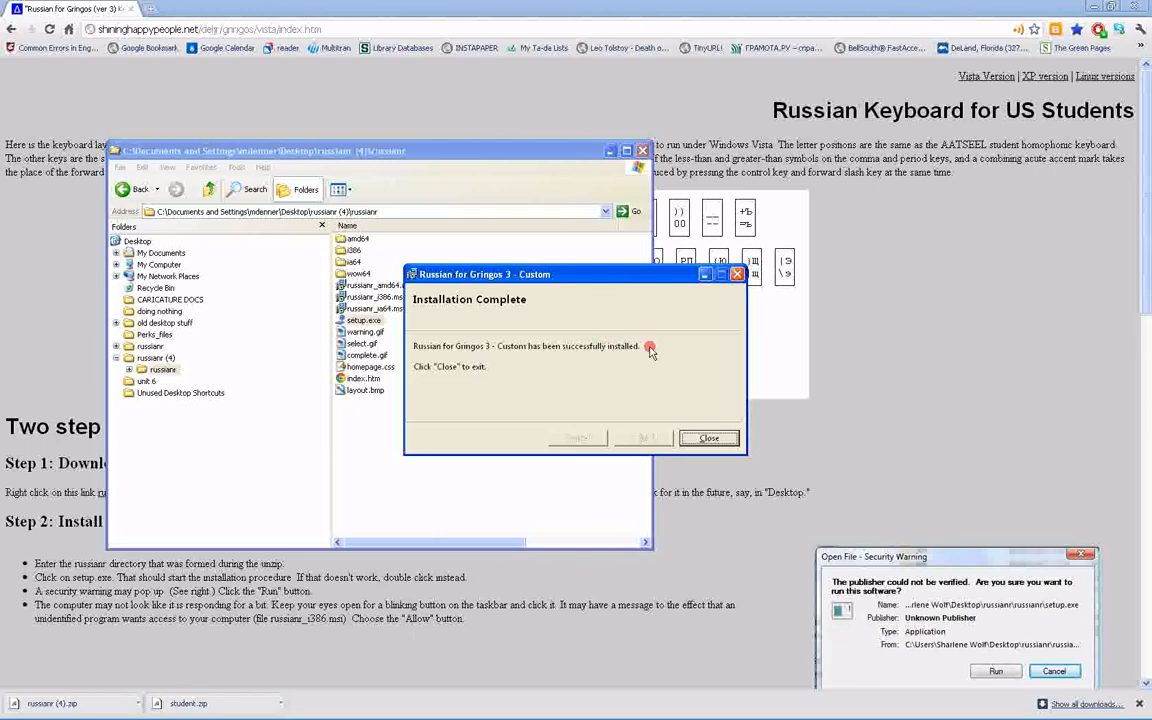
pyautogui.click(712, 437)
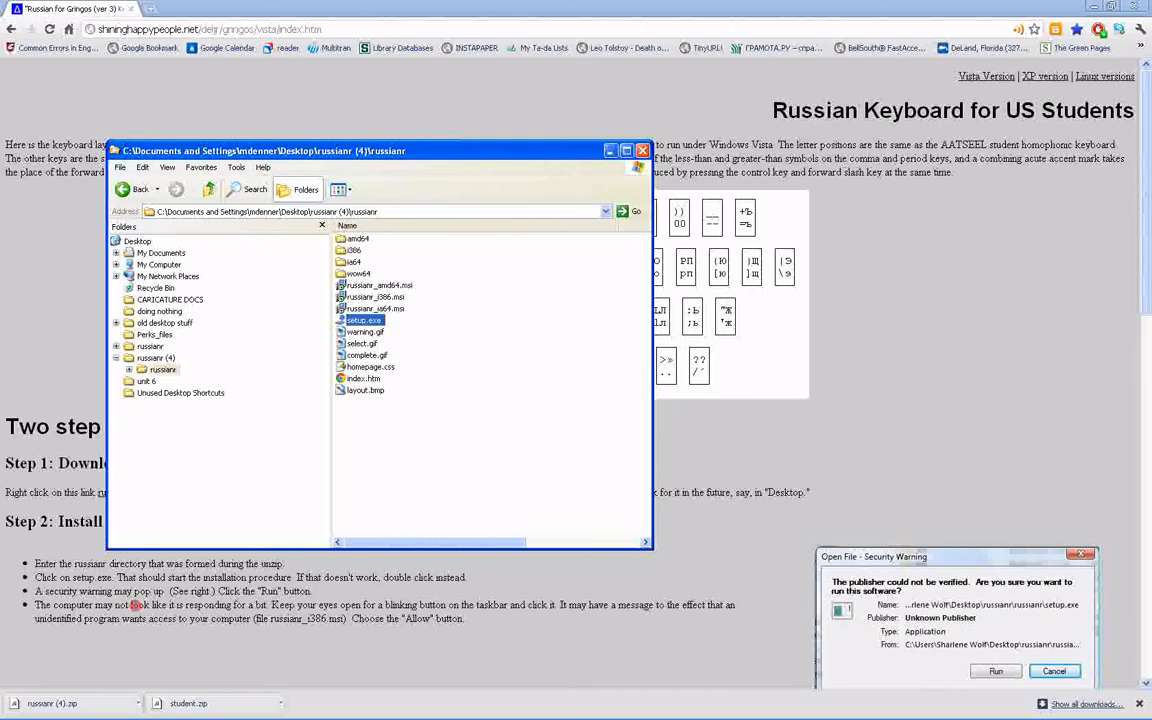
# Return to the keyboard page in the browser and review its two-step installation instructions
pyautogui.moveTo(6, 716)
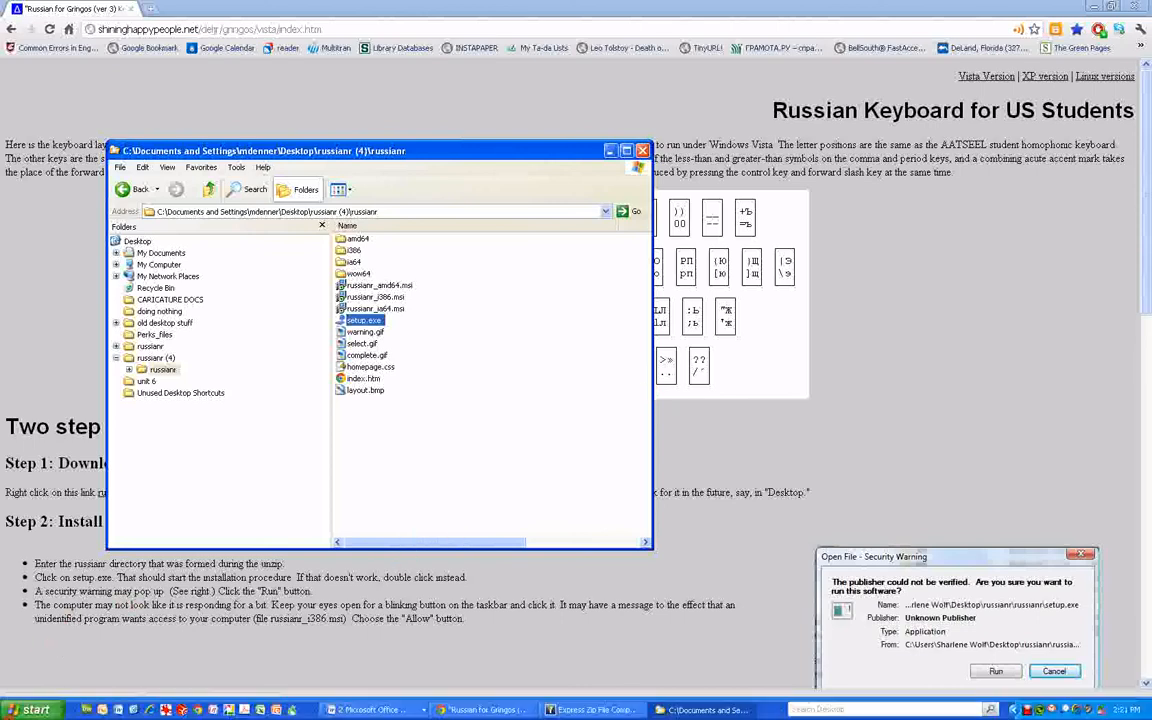
pyautogui.click(74, 540)
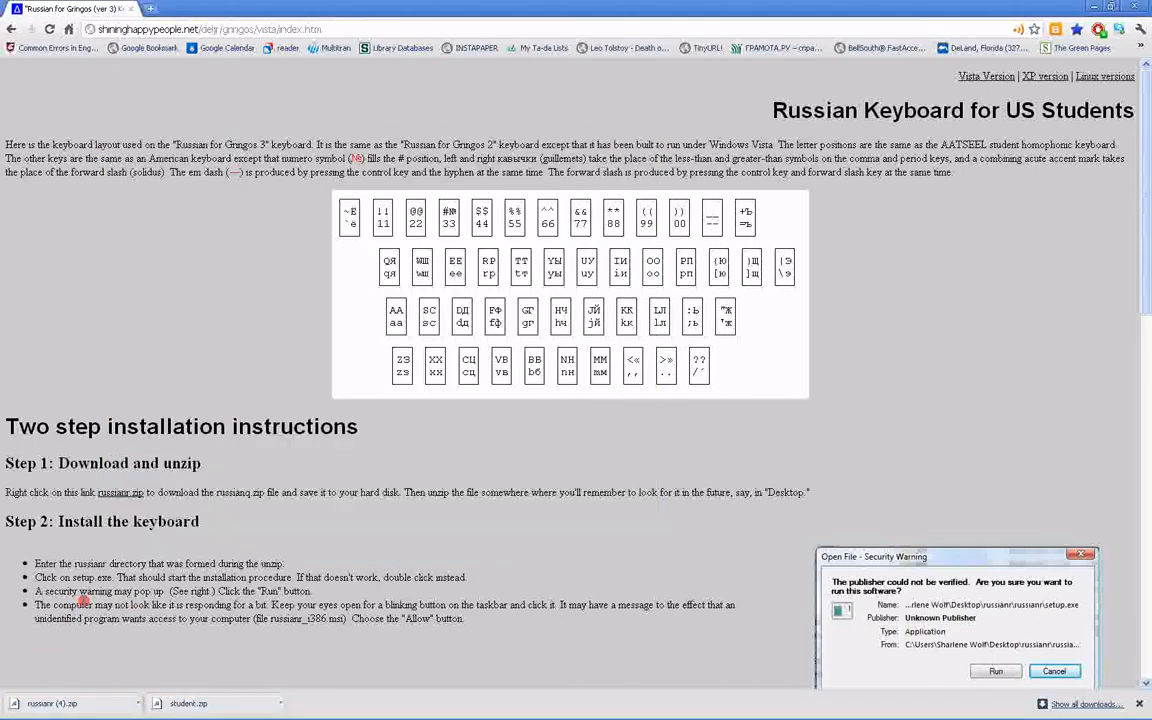
pyautogui.scroll(-3, 80, 560)
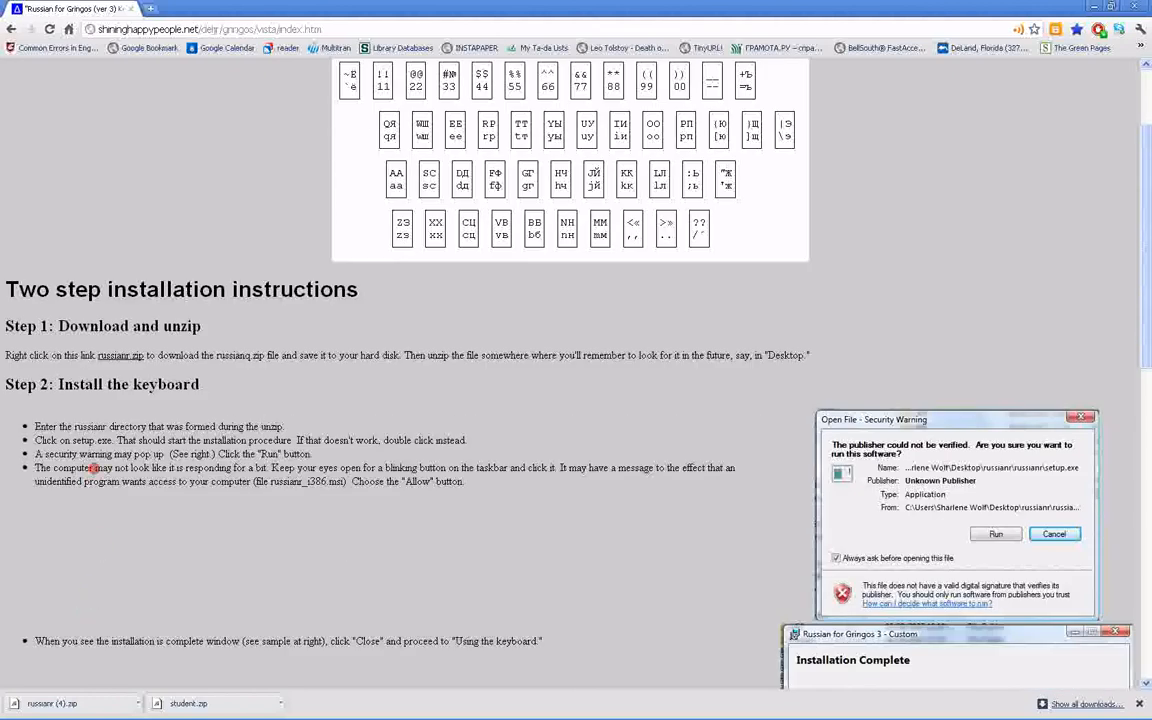
pyautogui.scroll(3, 93, 467)
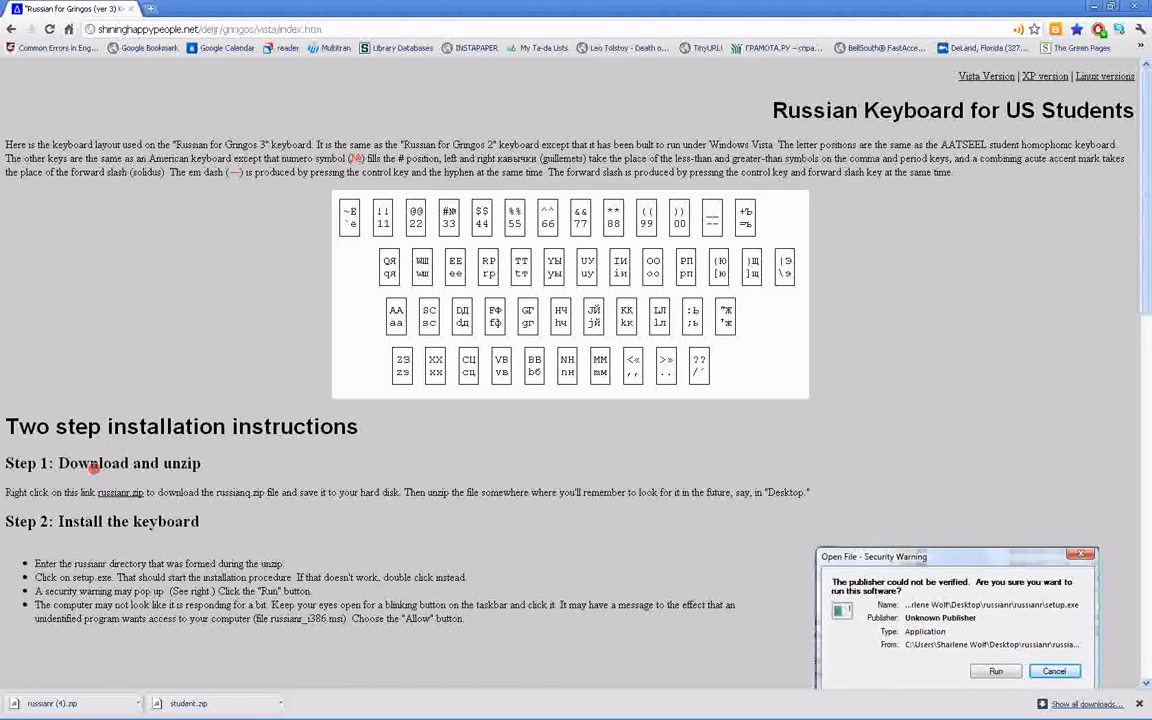
pyautogui.scroll(-2, 93, 520)
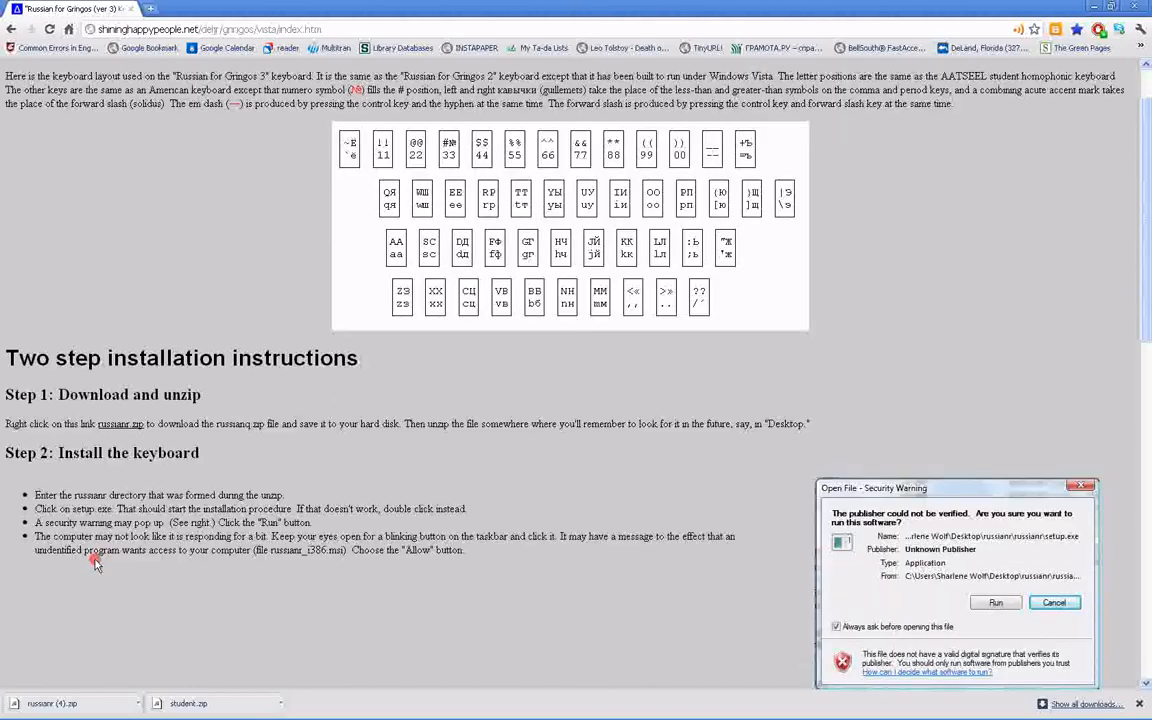
pyautogui.scroll(-2, 95, 563)
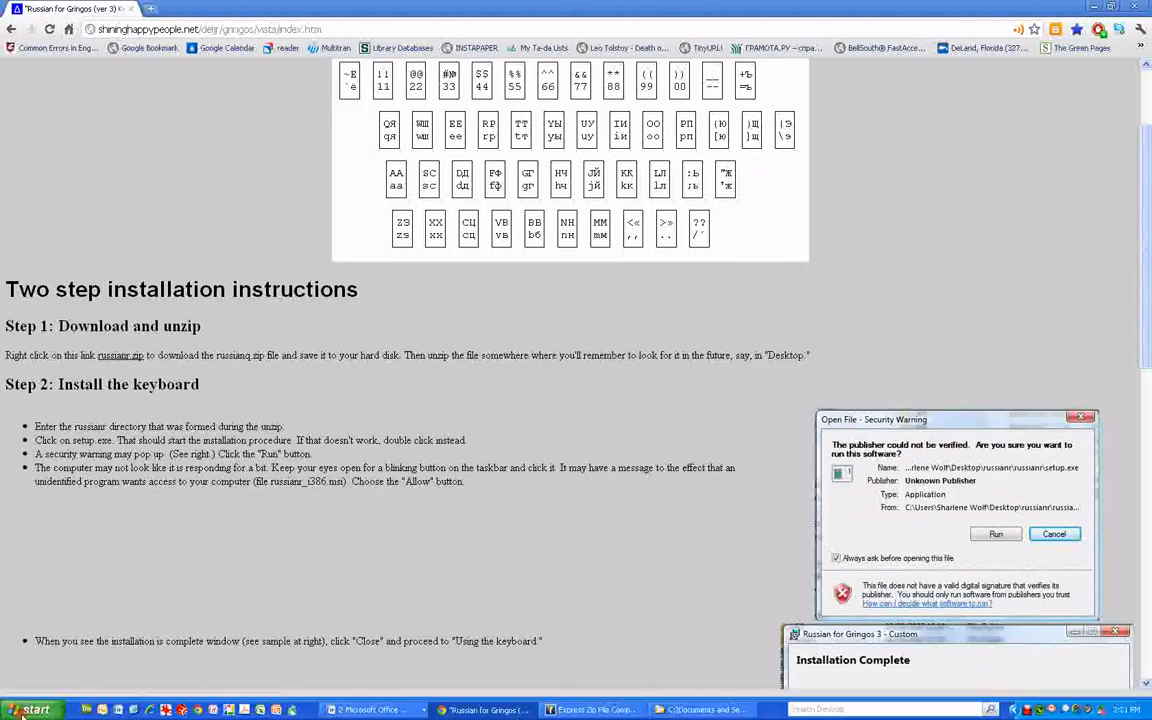
# Open the Text Services and Input Languages settings from the Control Panel's Regional and Language Options
pyautogui.click(20, 712)
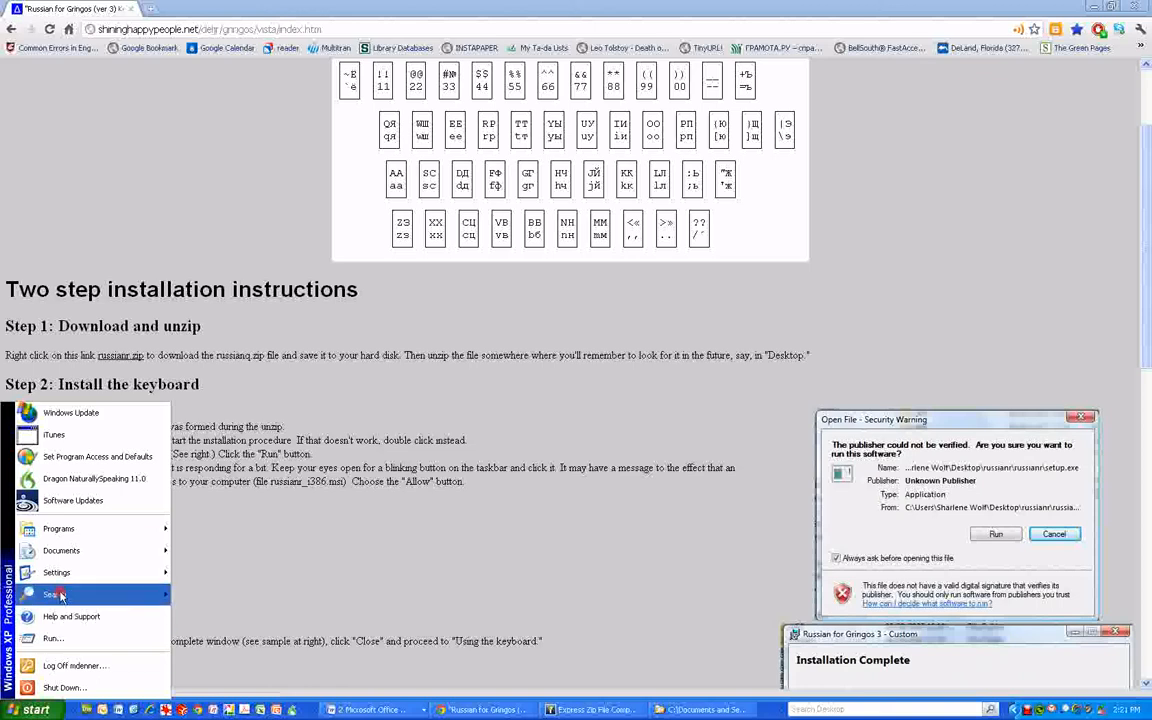
pyautogui.moveTo(100, 574)
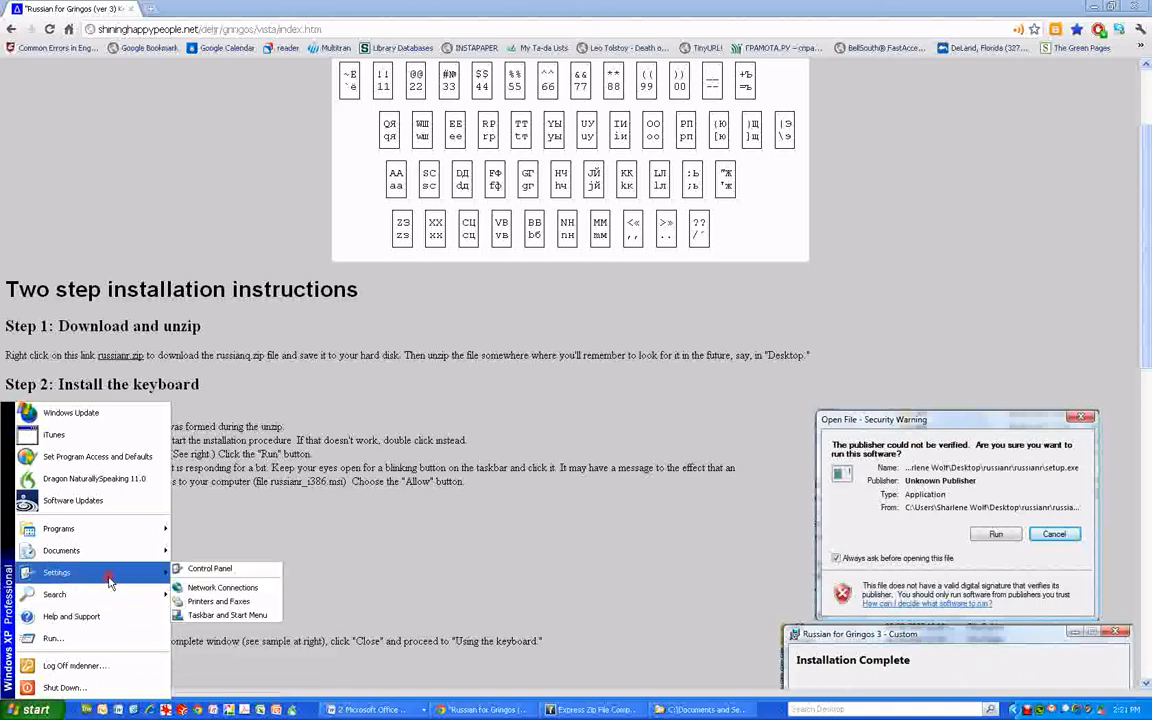
pyautogui.click(192, 570)
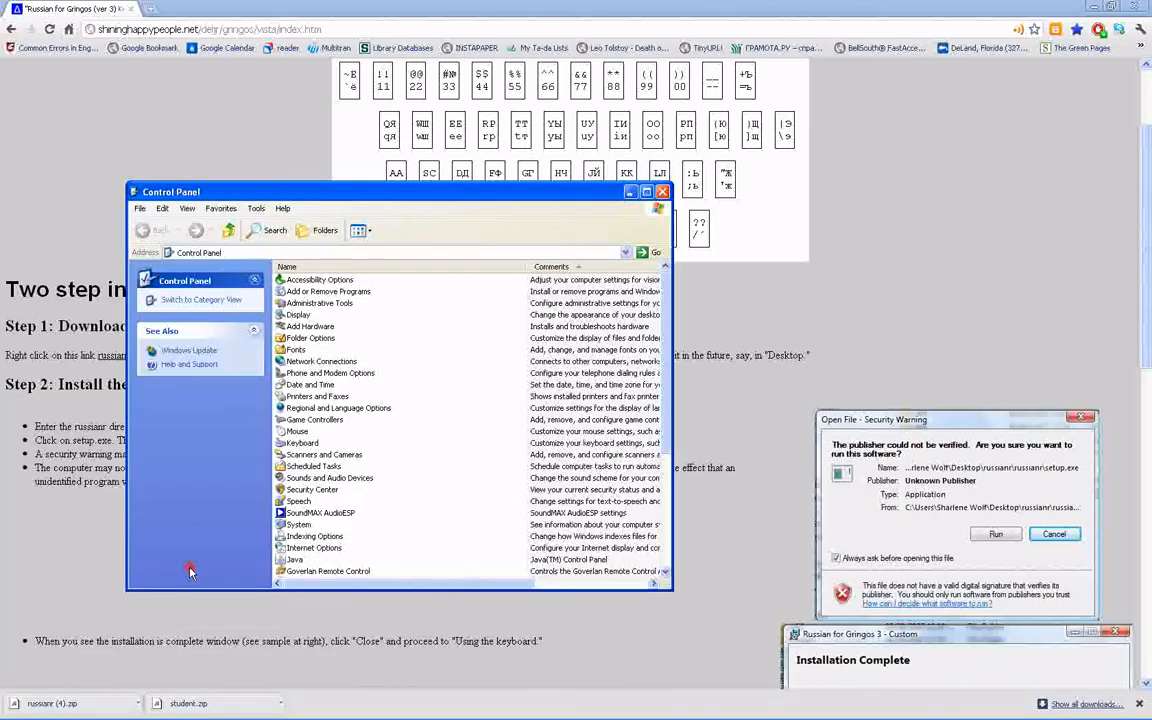
pyautogui.doubleClick(292, 408)
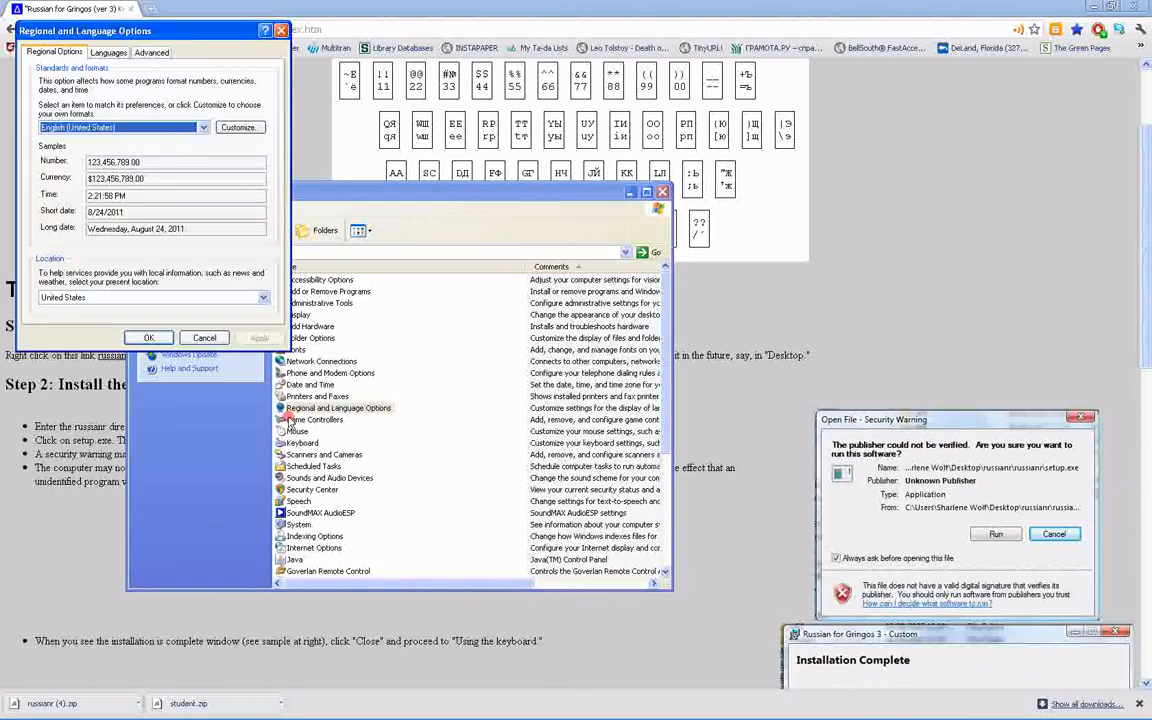
pyautogui.click(109, 54)
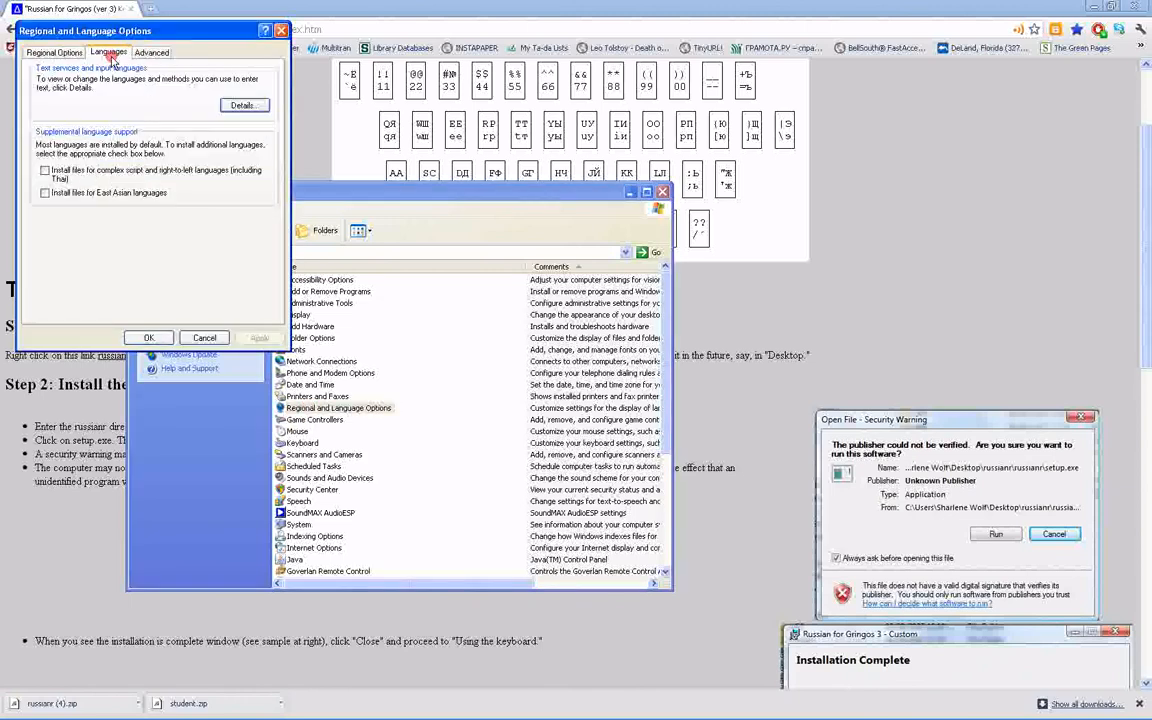
pyautogui.click(243, 107)
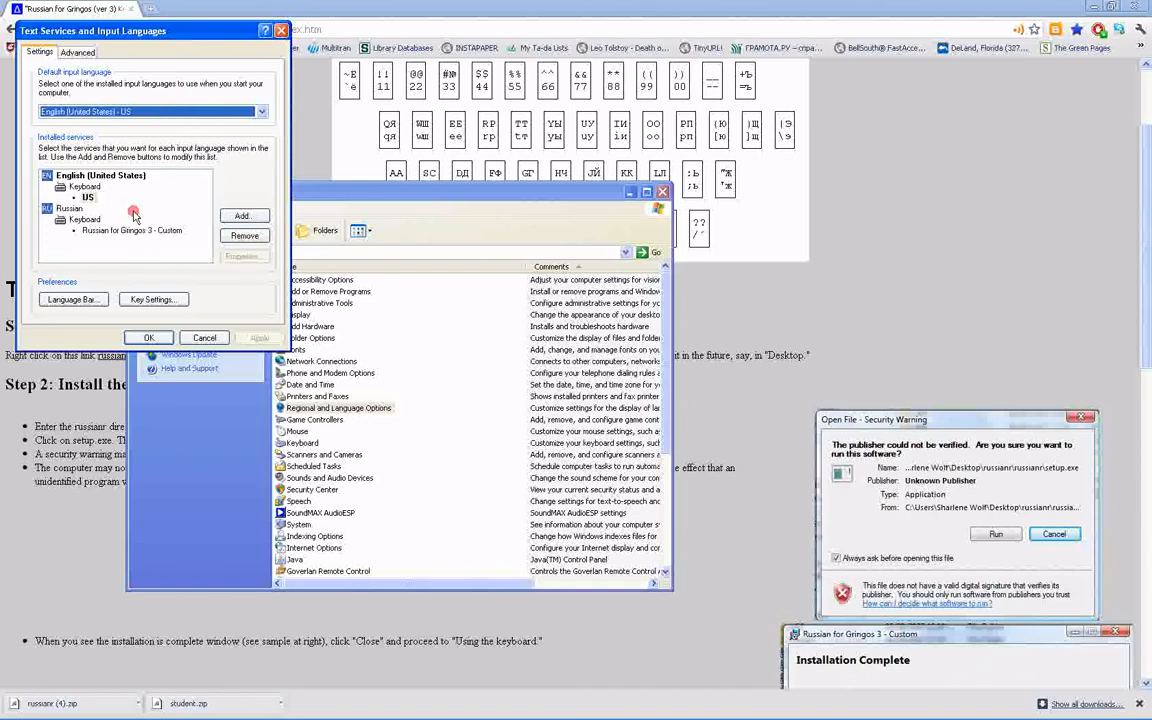
pyautogui.click(242, 216)
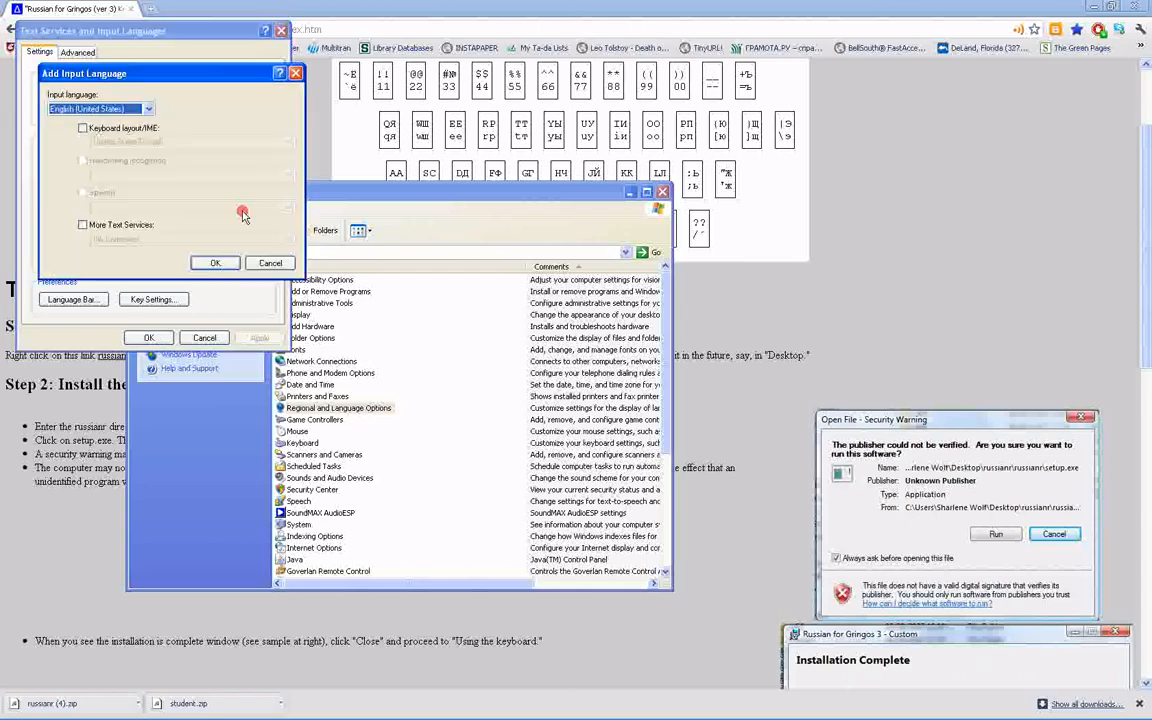
pyautogui.click(86, 108)
pyautogui.scroll(-13, 86, 213)
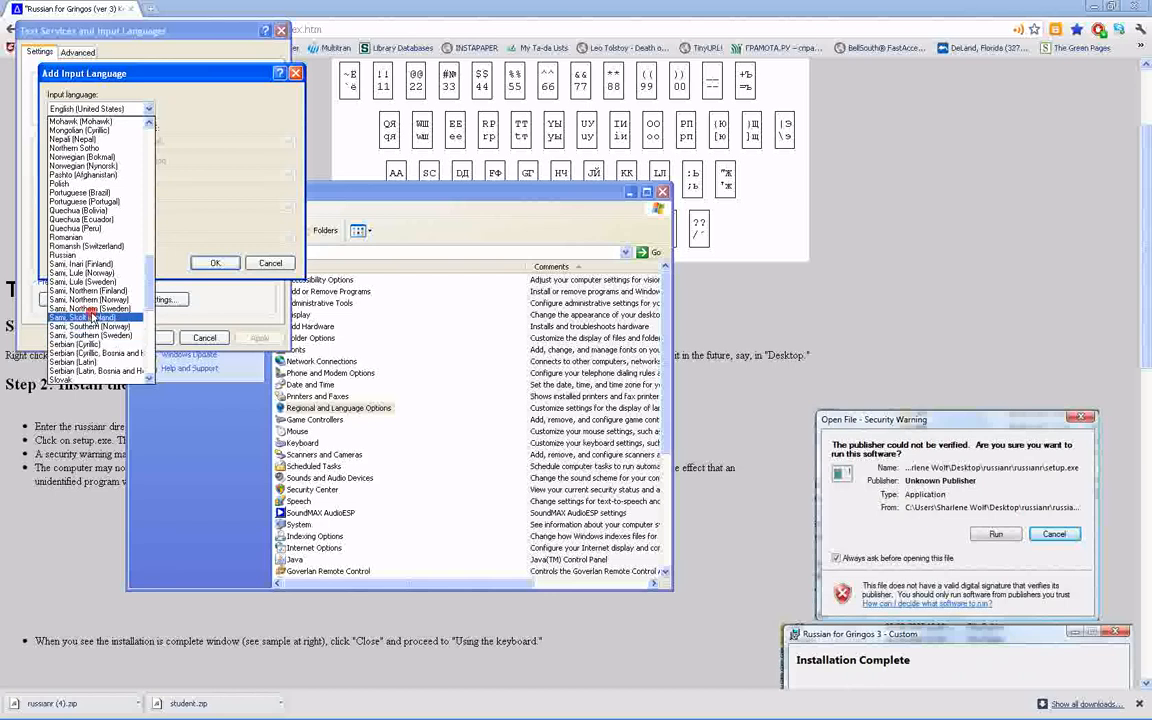
pyautogui.click(87, 255)
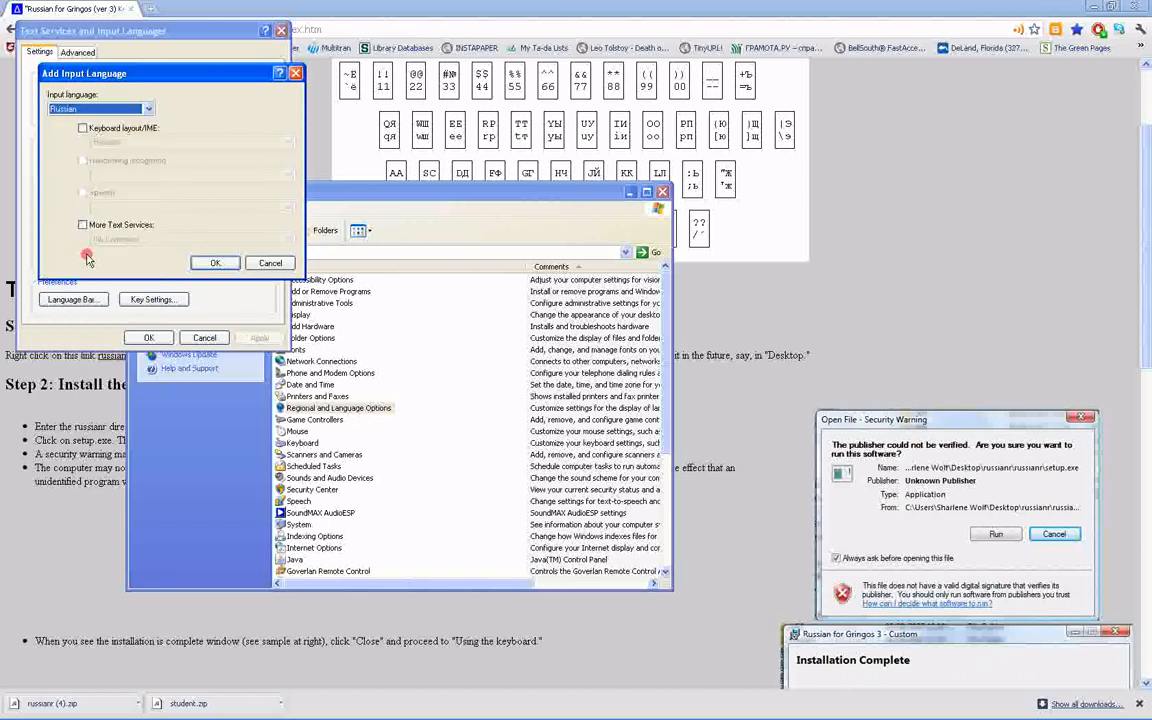
pyautogui.click(83, 128)
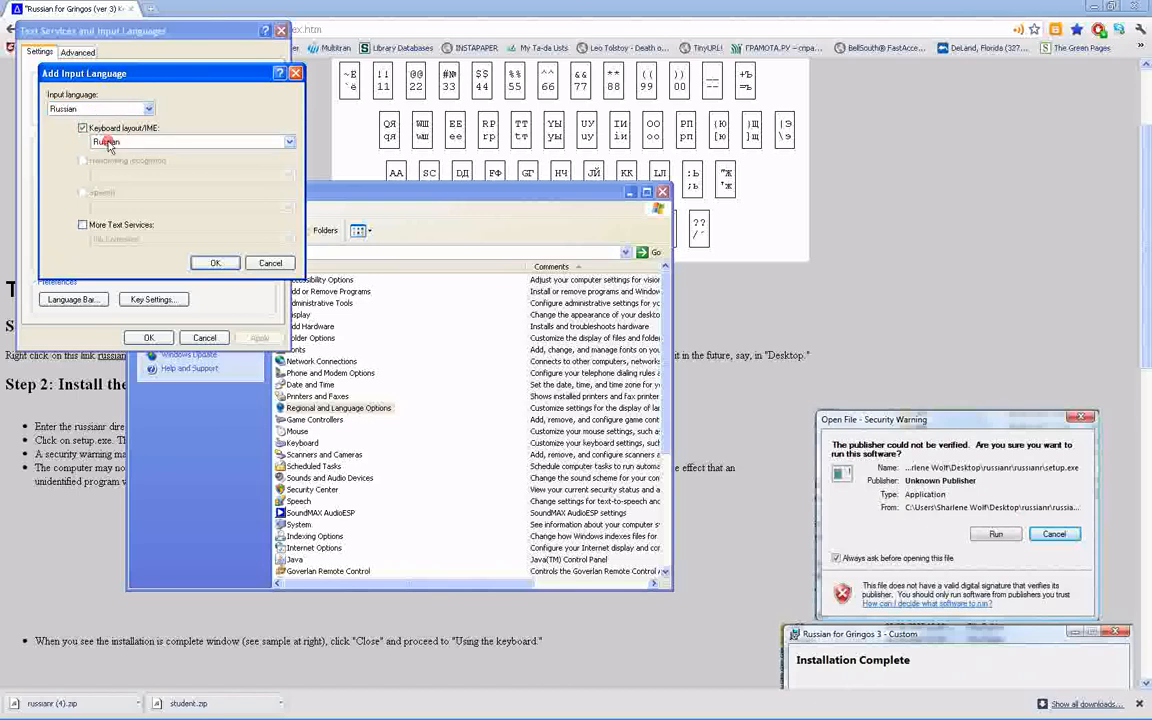
pyautogui.click(108, 143)
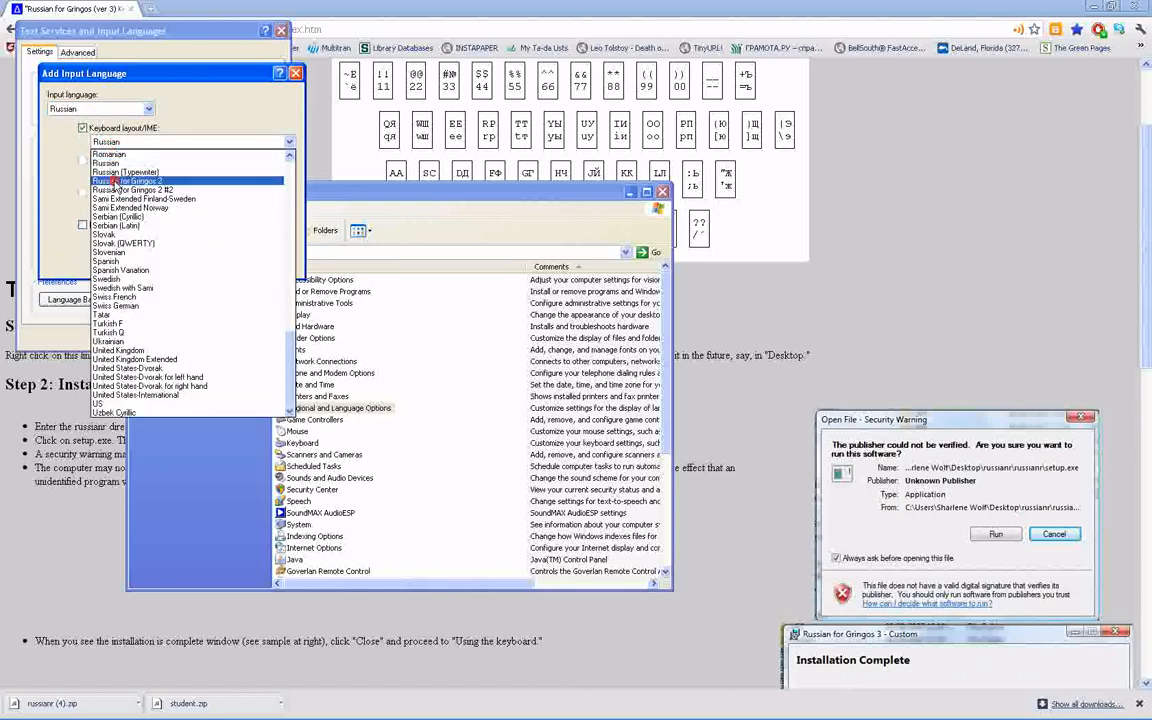
pyautogui.click(115, 182)
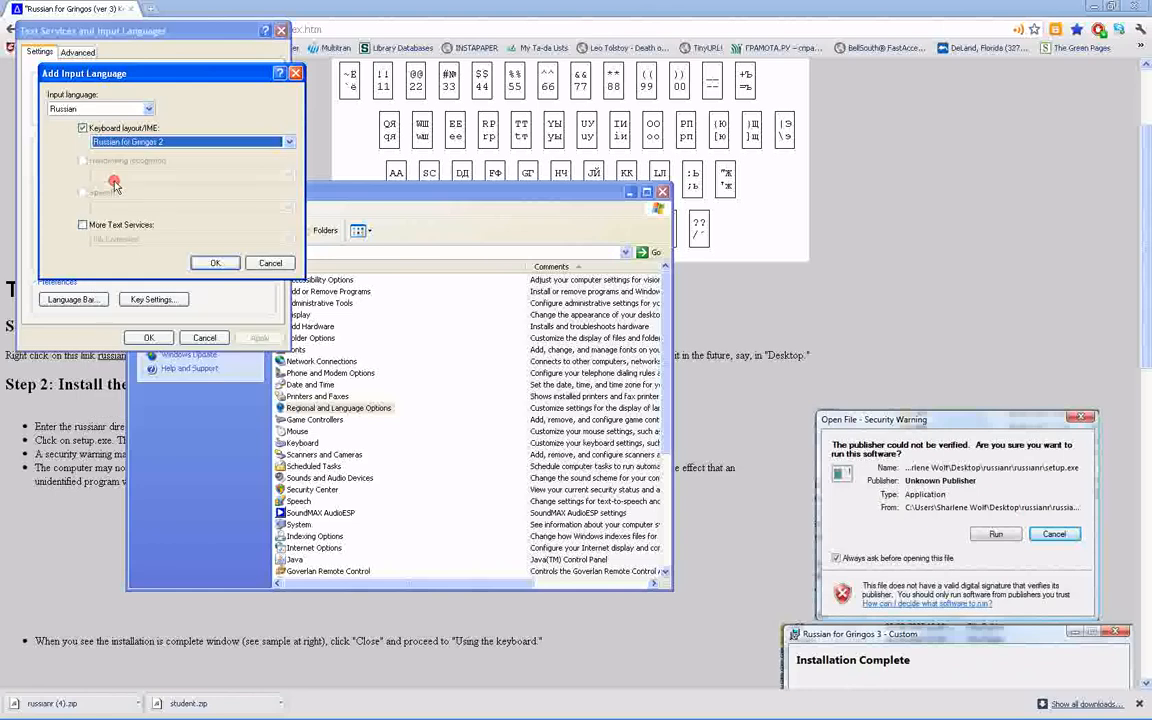
pyautogui.click(277, 264)
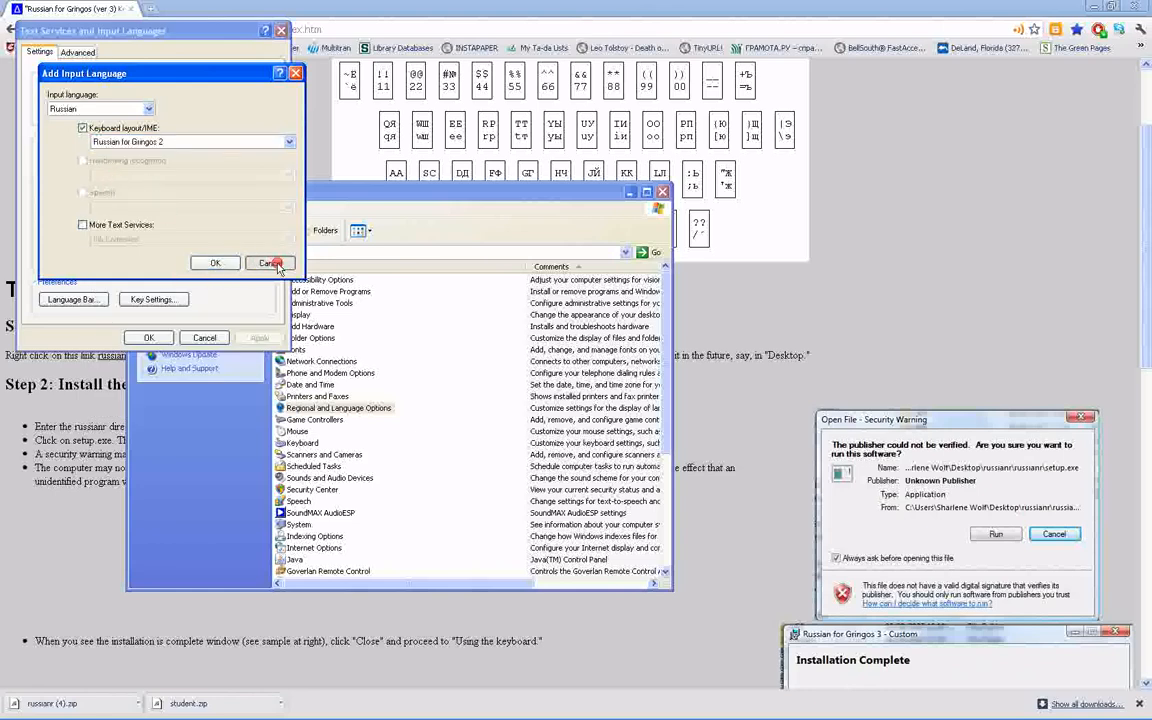
pyautogui.click(133, 334)
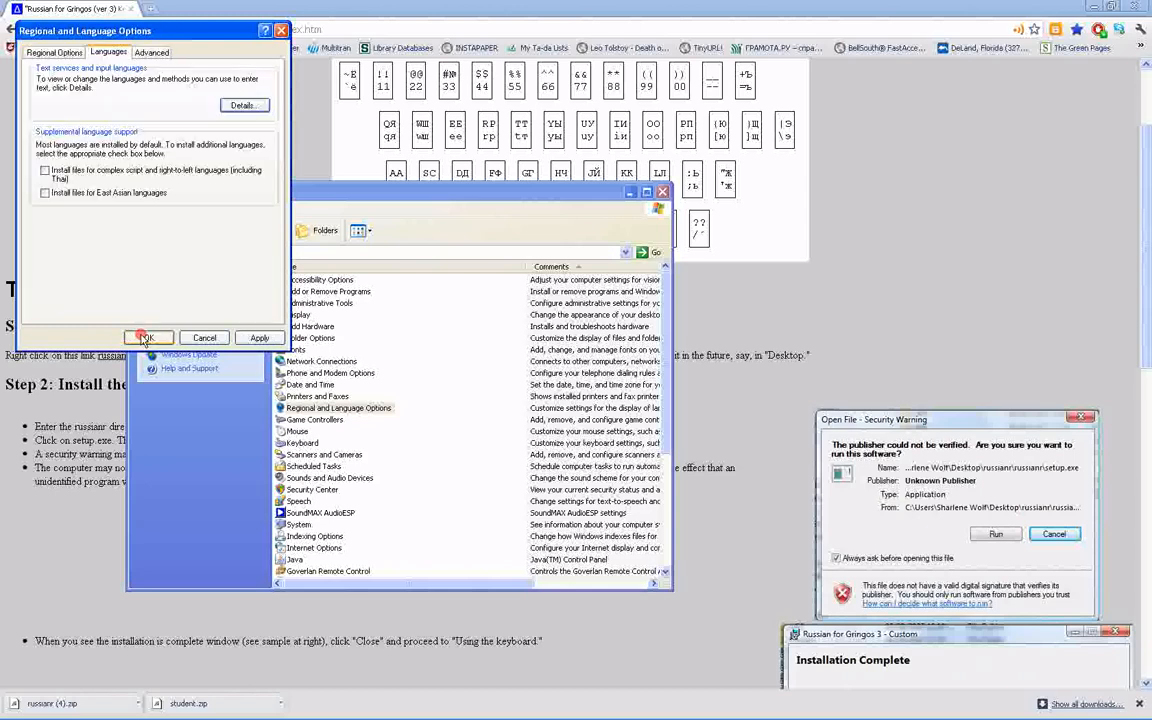
pyautogui.click(237, 104)
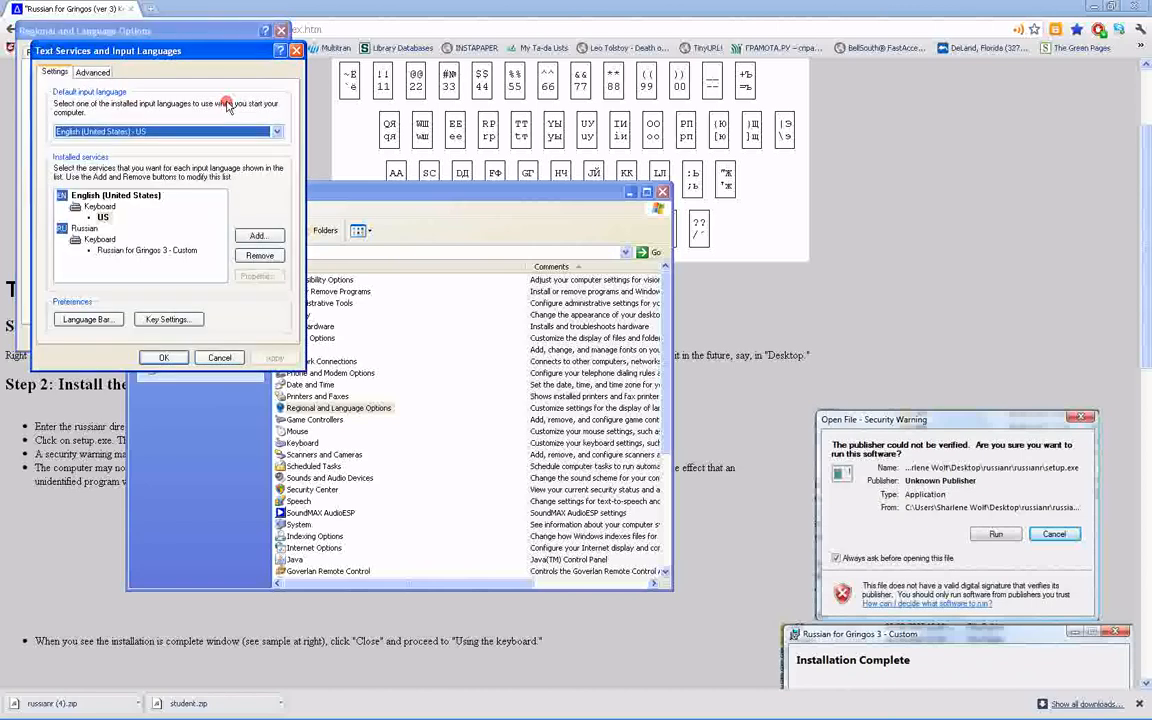
pyautogui.click(82, 319)
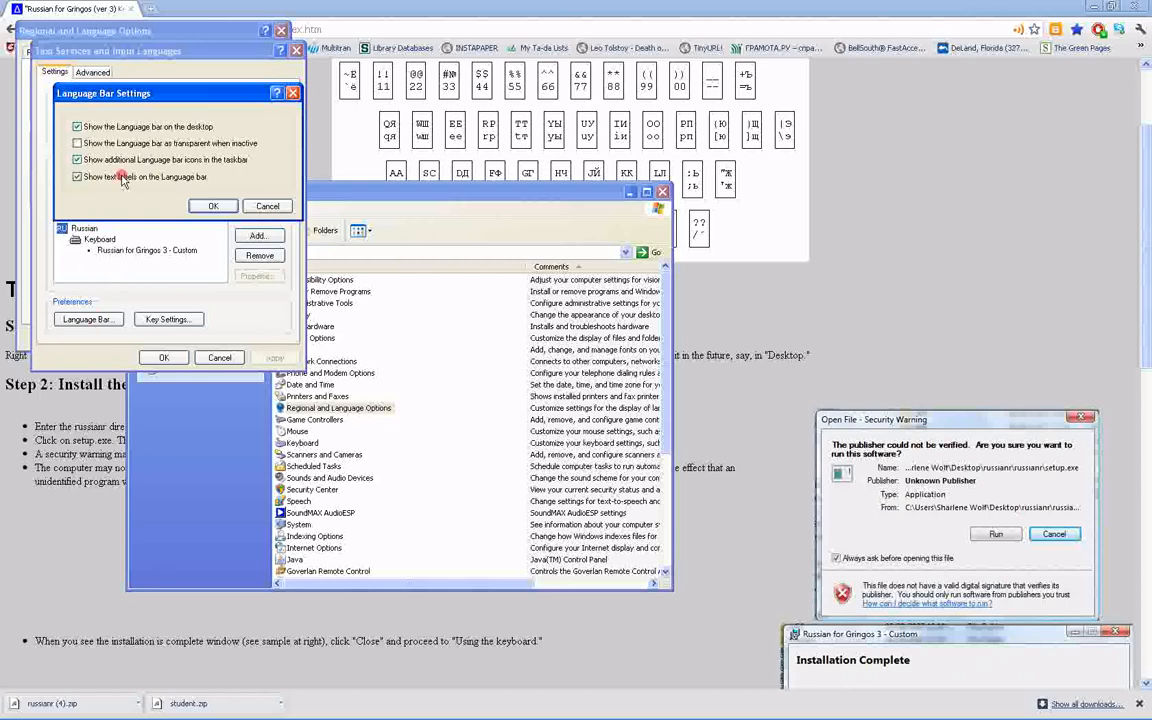
pyautogui.click(292, 92)
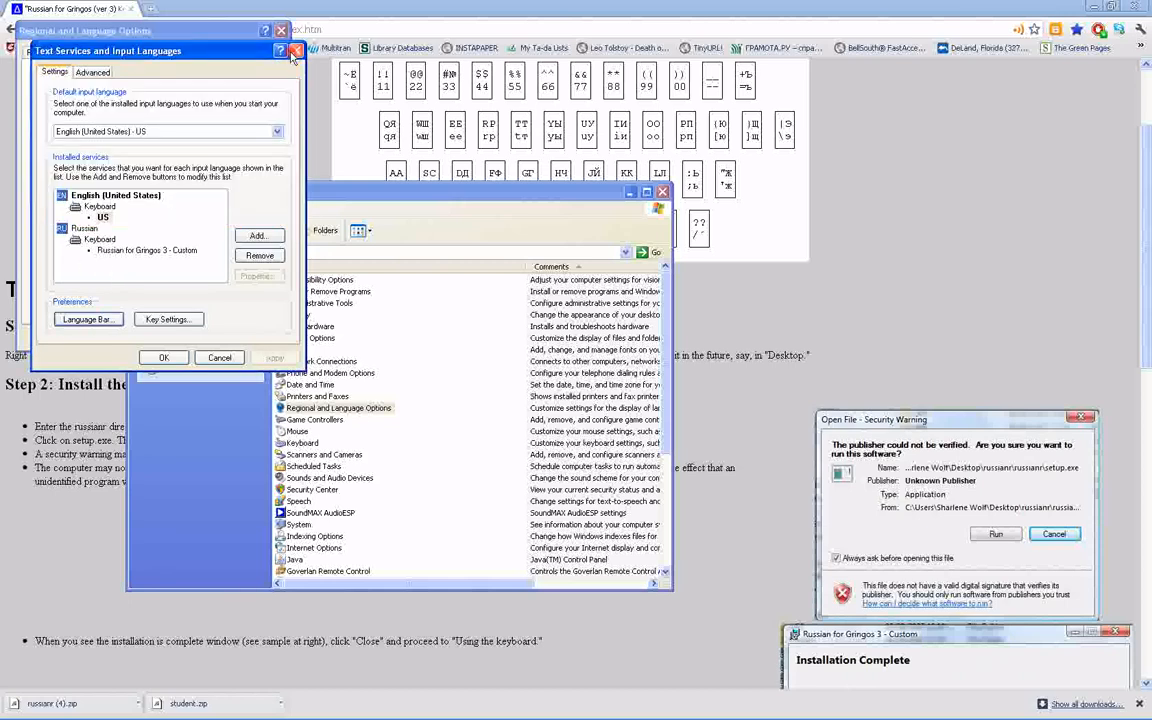
pyautogui.click(296, 51)
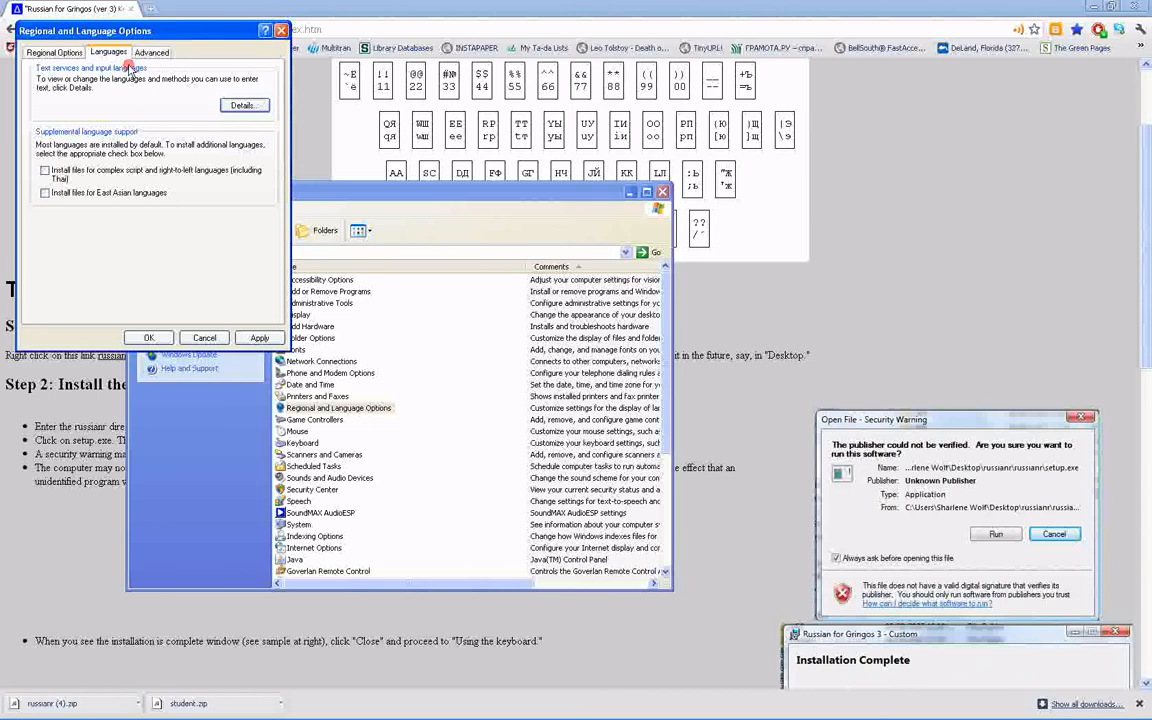
pyautogui.click(281, 30)
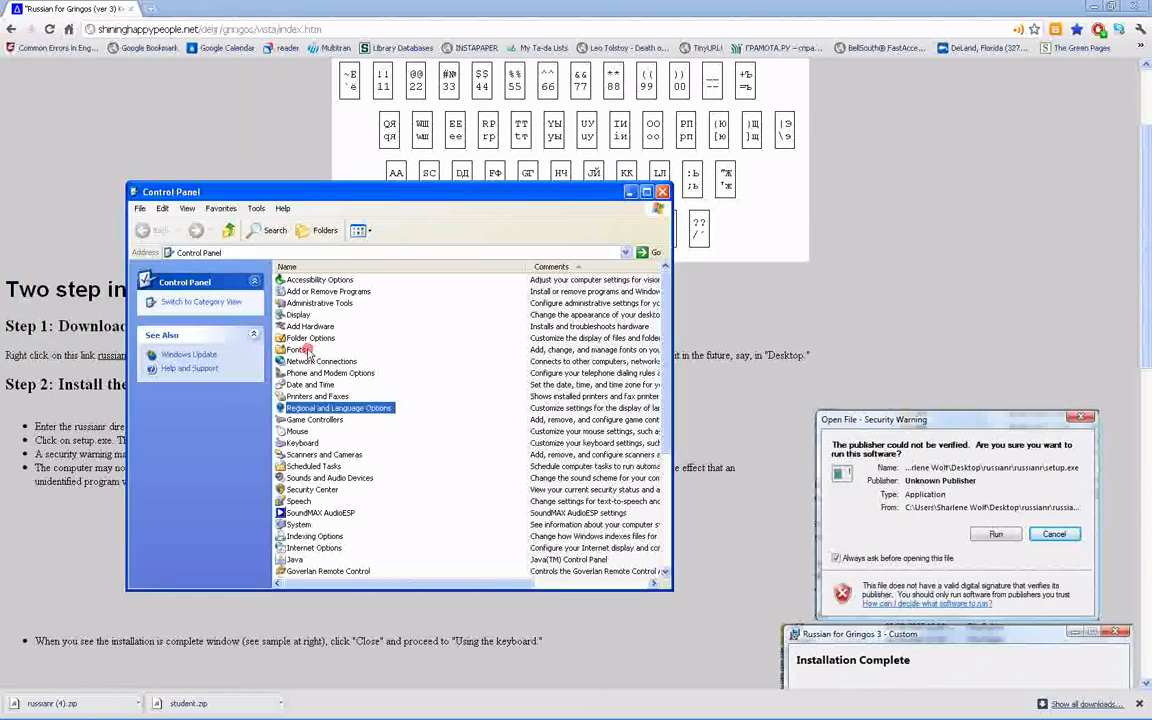
# Reopen Text Services and Input Languages from Regional and Language Options, and accept the Language Bar settings with the bar shown on the desktop
pyautogui.doubleClick(307, 412)
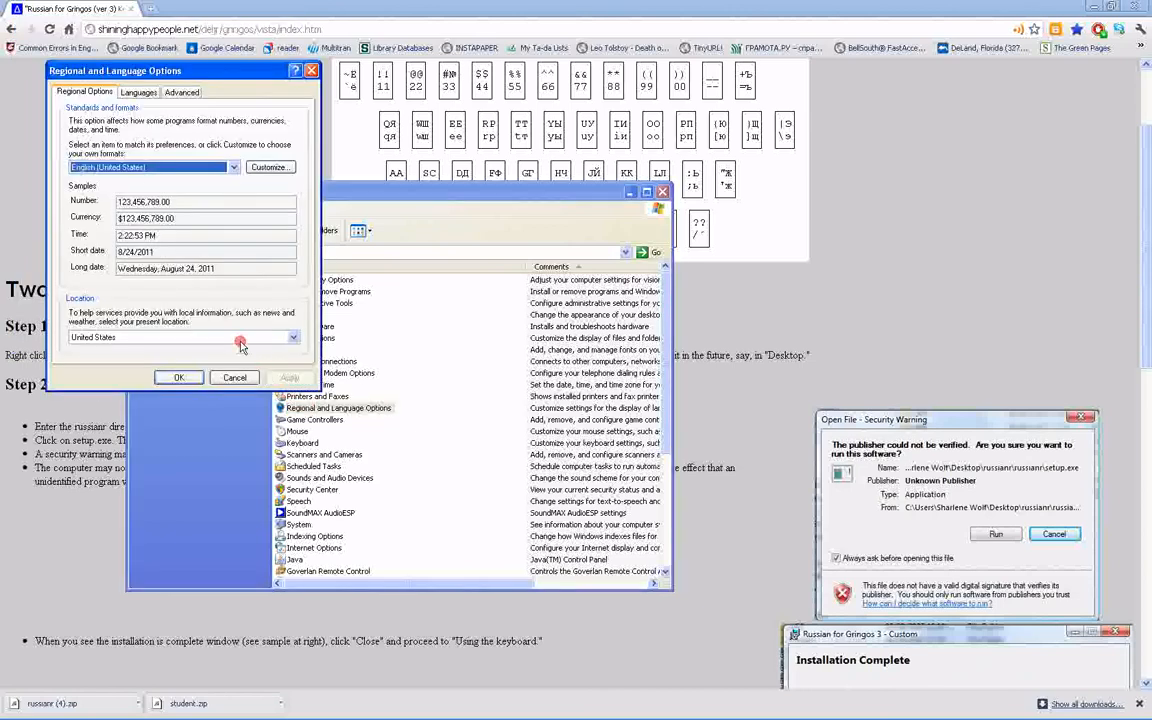
pyautogui.click(138, 92)
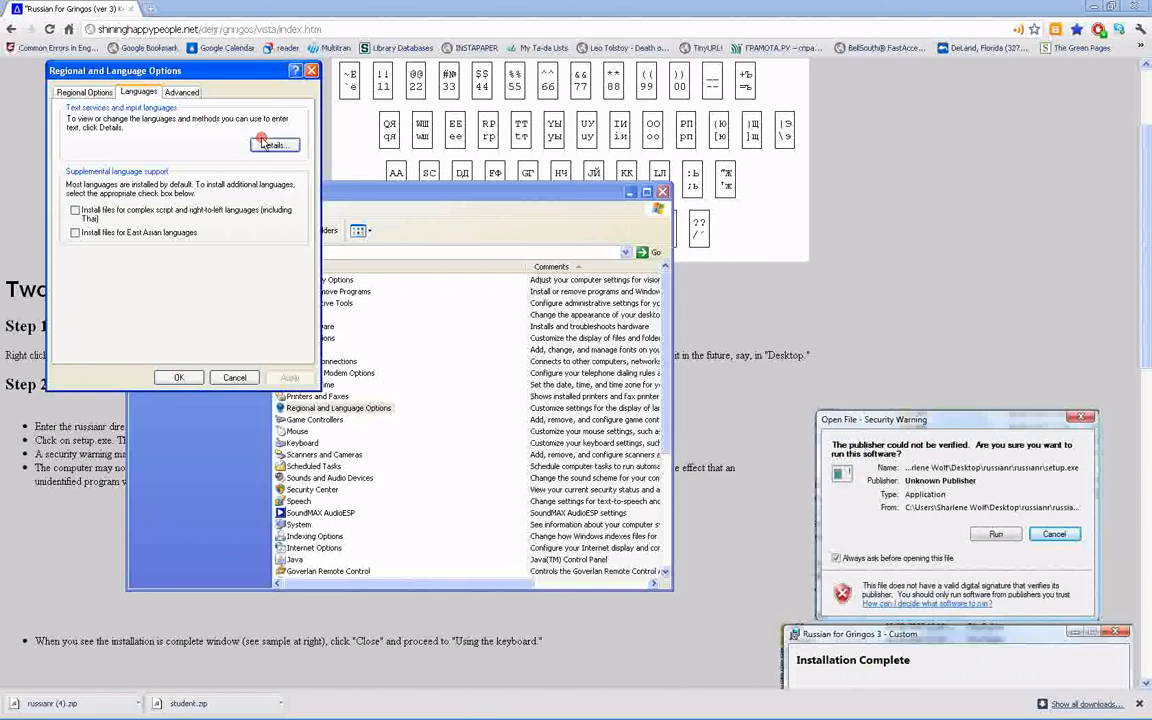
pyautogui.click(266, 145)
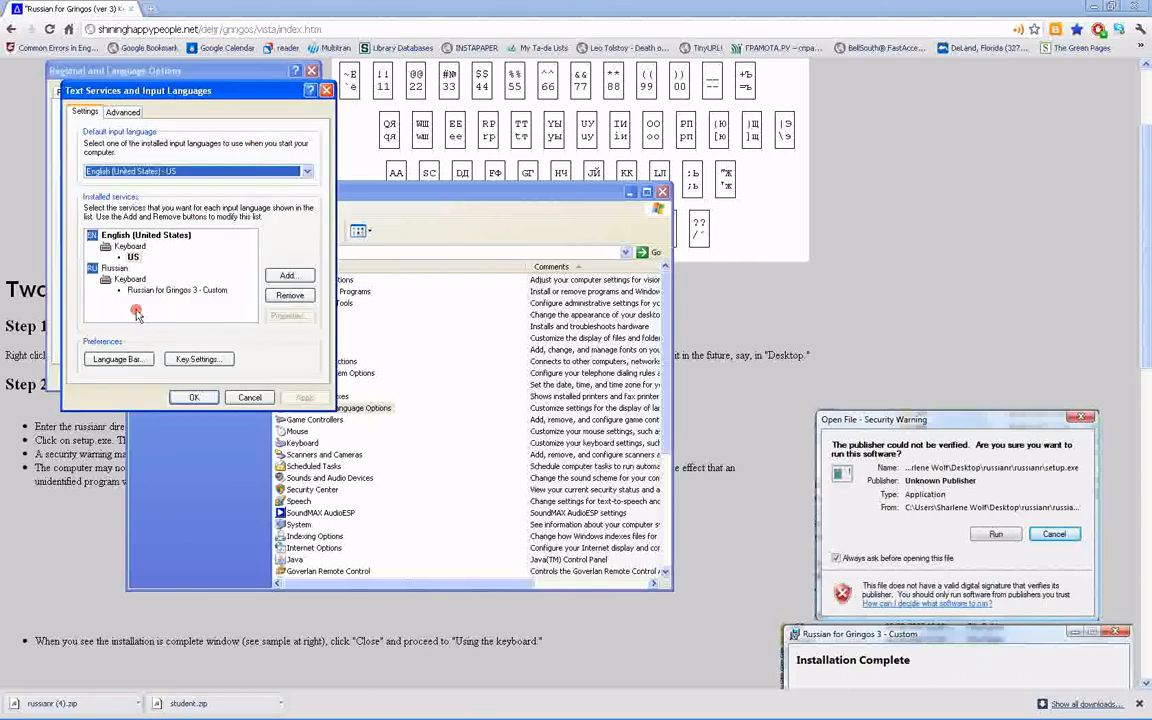
pyautogui.click(113, 365)
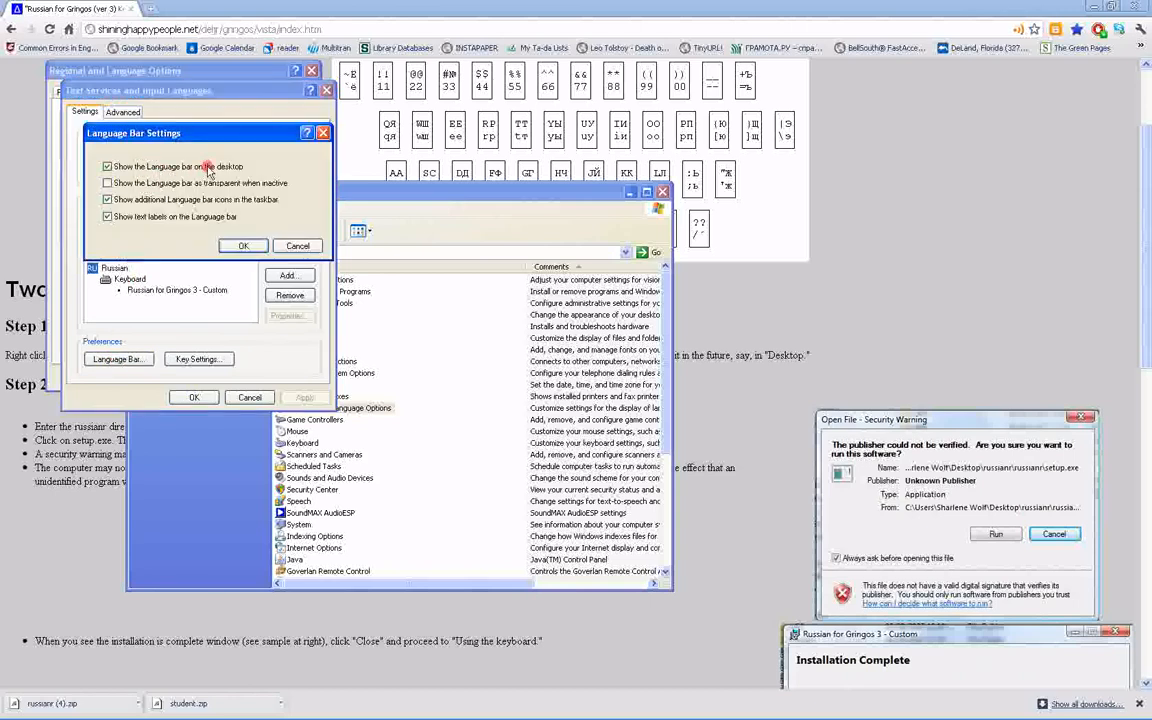
pyautogui.click(240, 247)
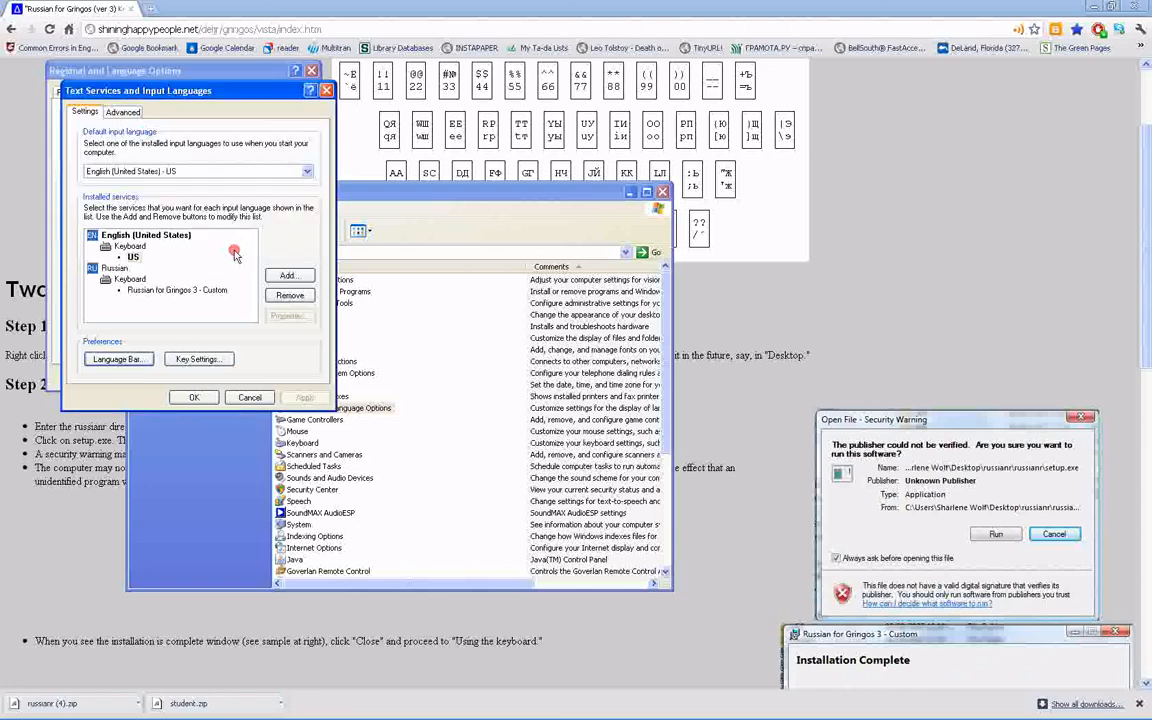
# Accept Left Alt+Shift as the key sequence for switching between input languages, and close the regional settings
pyautogui.click(187, 363)
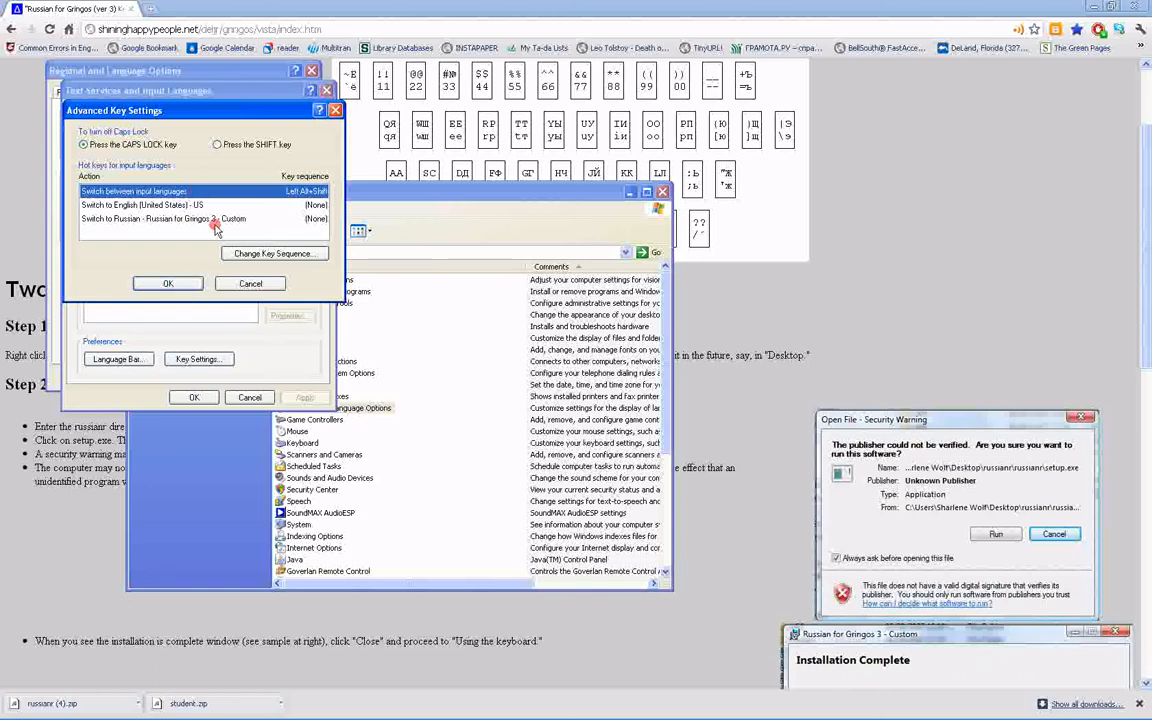
pyautogui.click(252, 253)
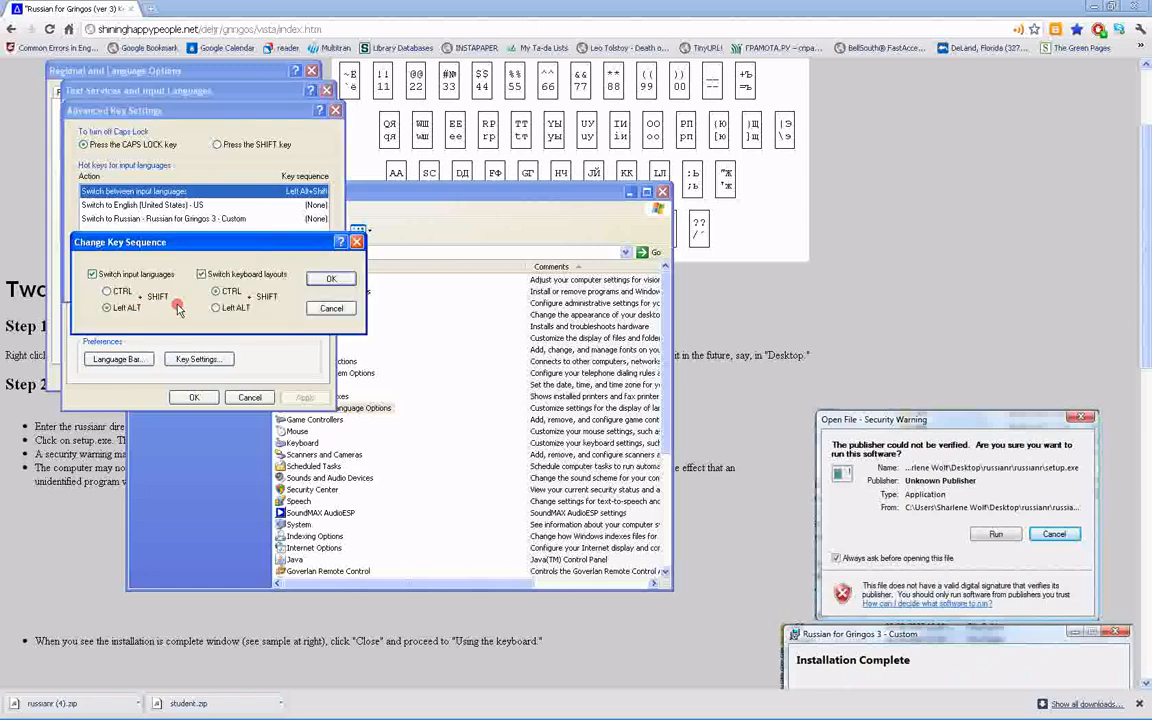
pyautogui.click(337, 279)
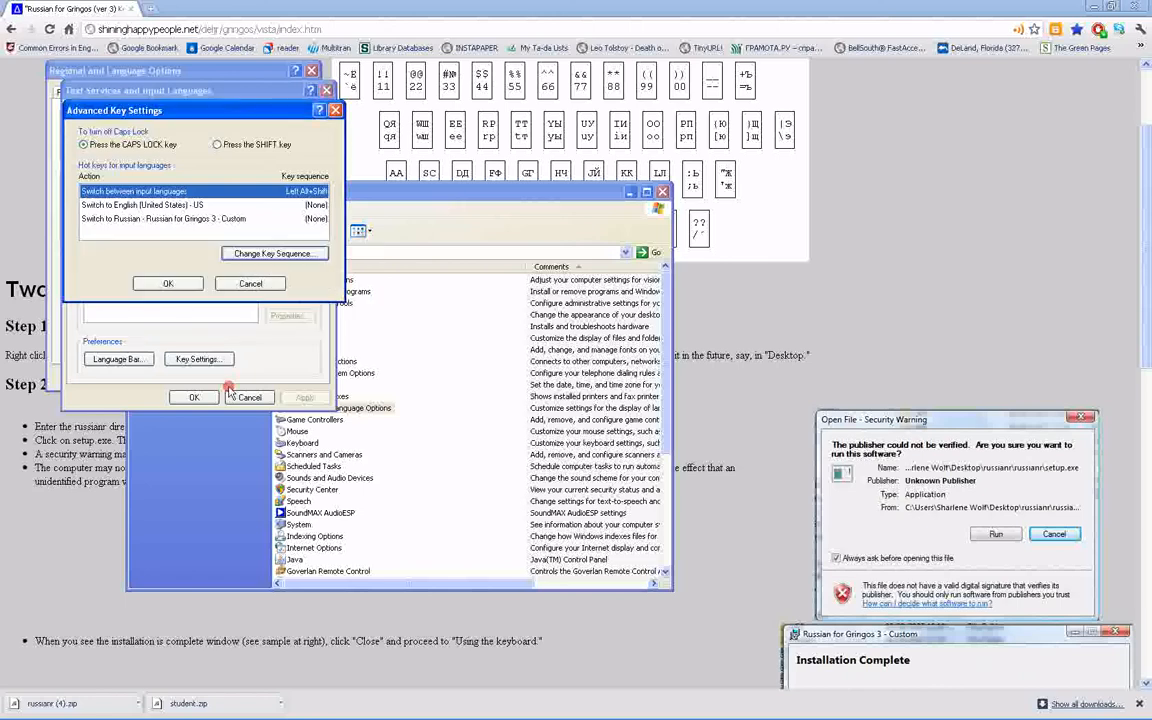
pyautogui.click(152, 257)
pyautogui.click(180, 393)
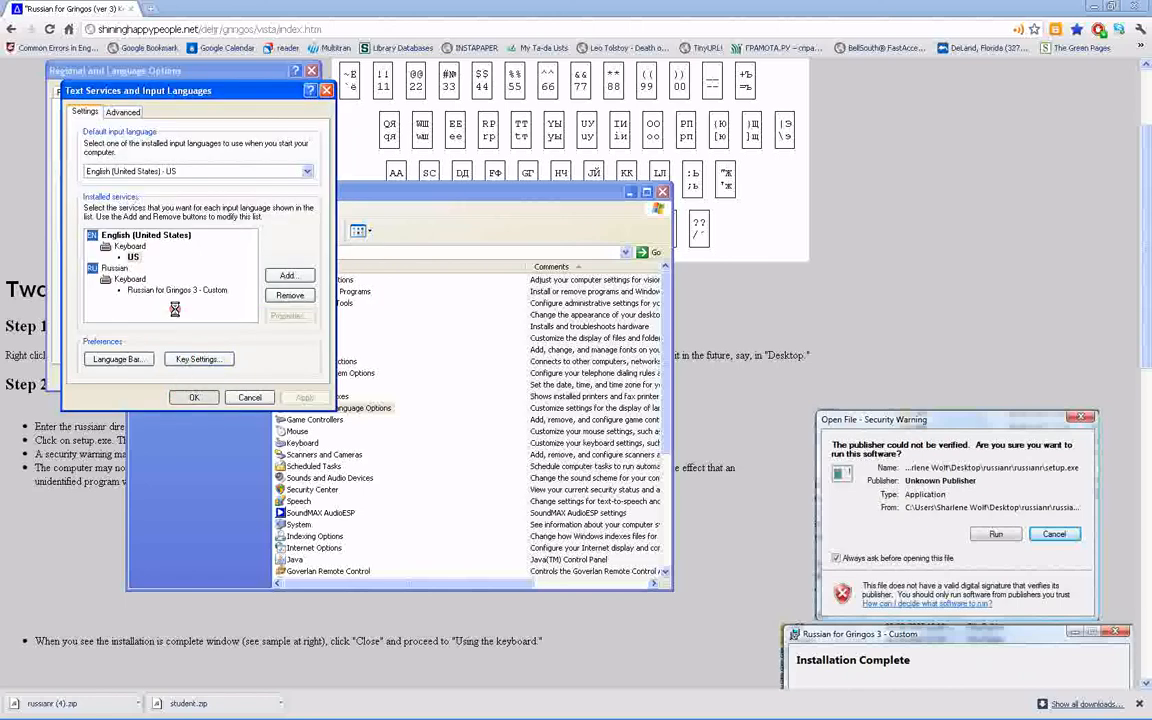
pyautogui.click(312, 72)
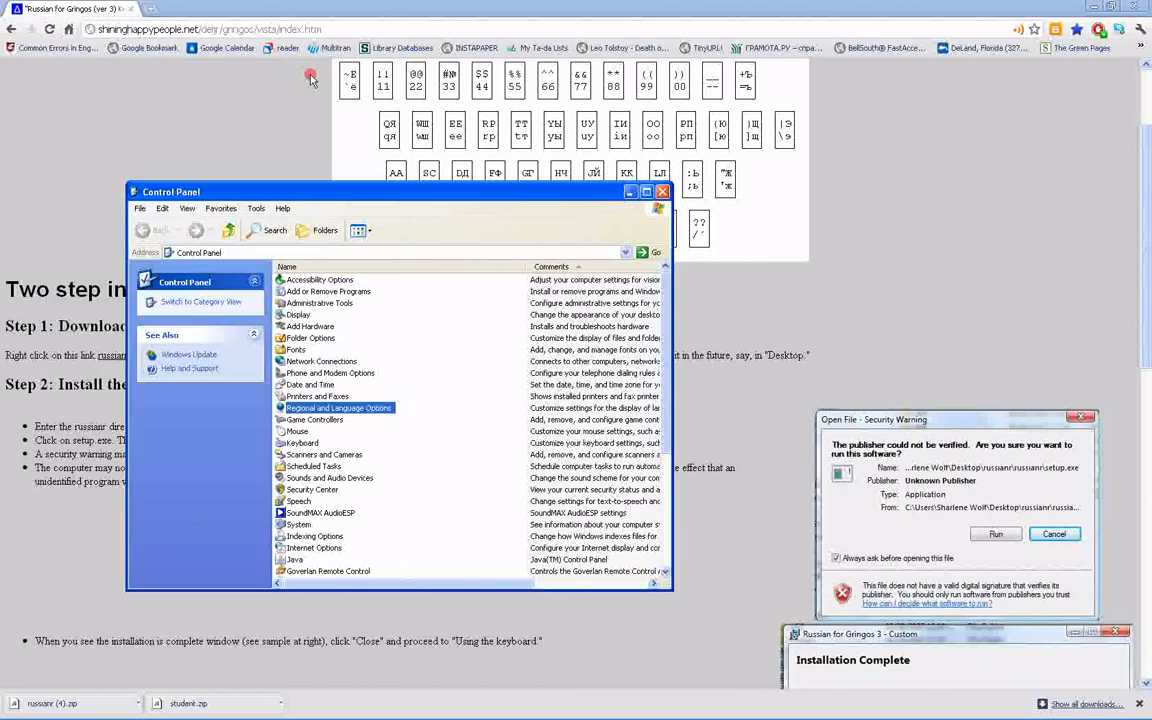
# Try out the keyboard switching by entering "привет hello!" in the browser's address bar
pyautogui.moveTo(1040, 716)
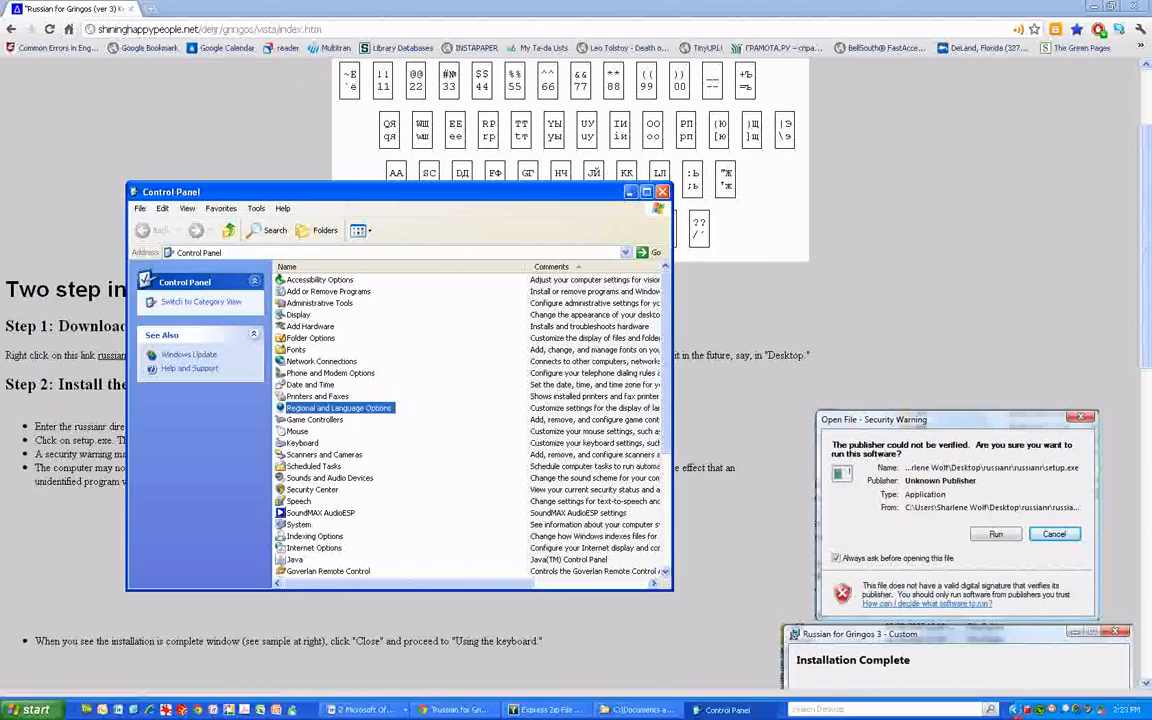
pyautogui.click(1018, 711)
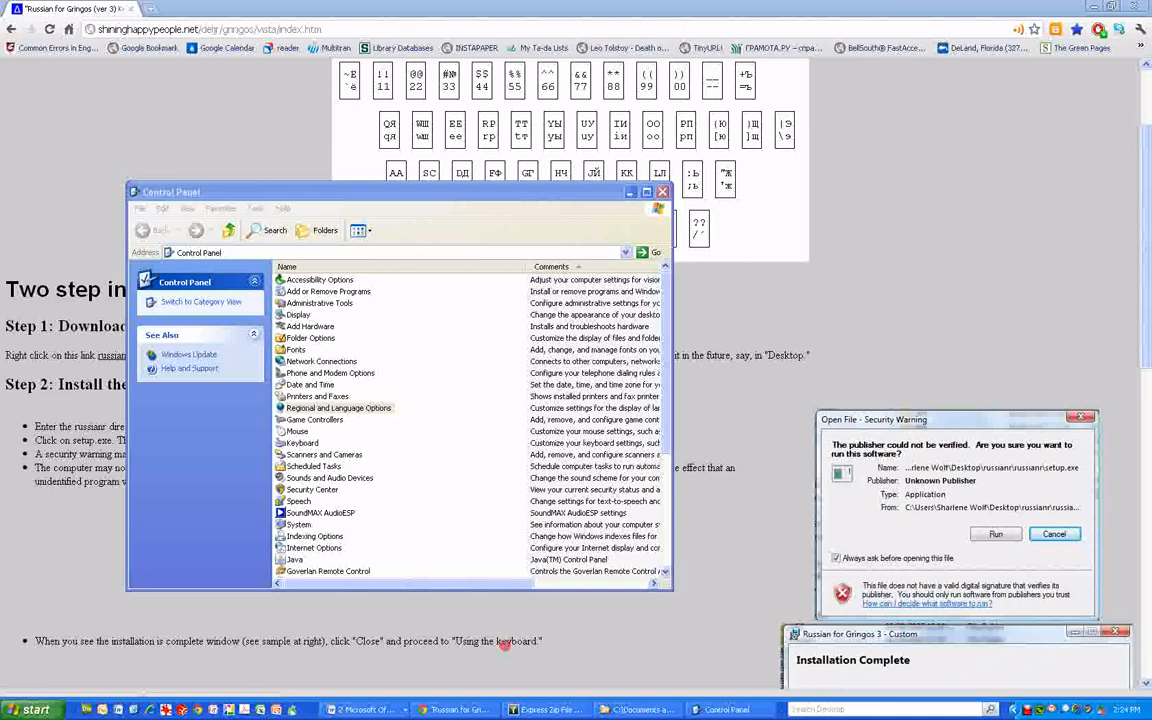
pyautogui.click(280, 8)
pyautogui.click(280, 28)
pyautogui.write('np')
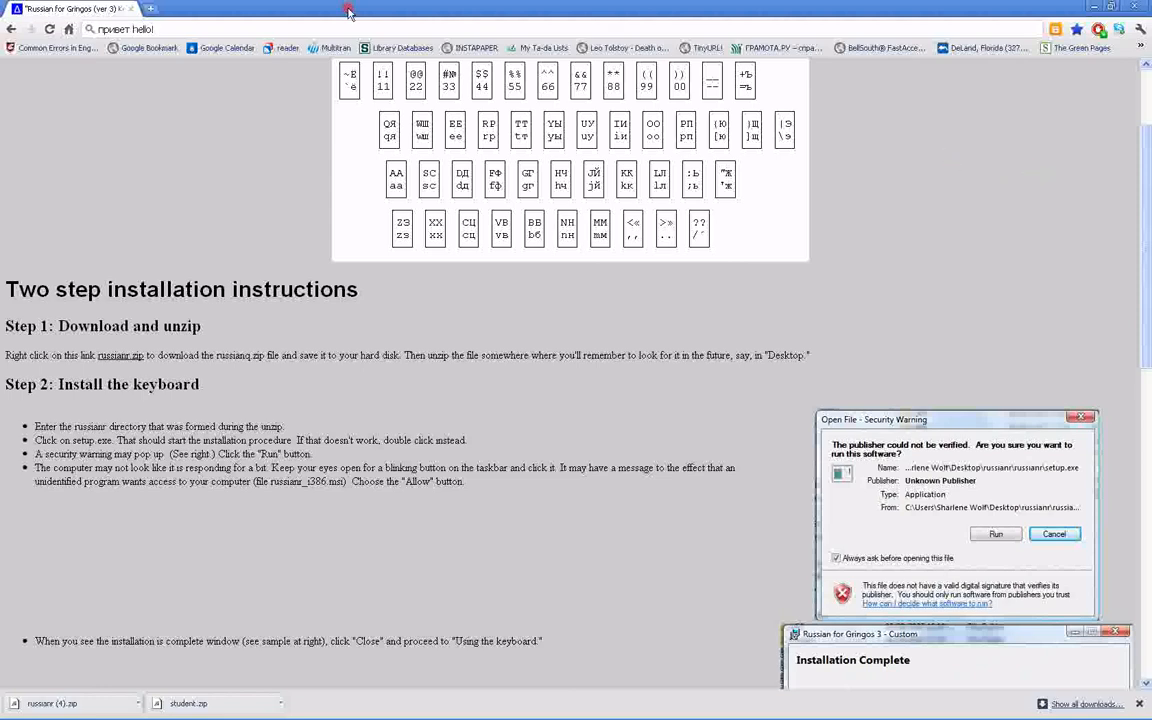
# Search the web for "google transliterate" and open the Google Transliteration page from the results
pyautogui.click(125, 26)
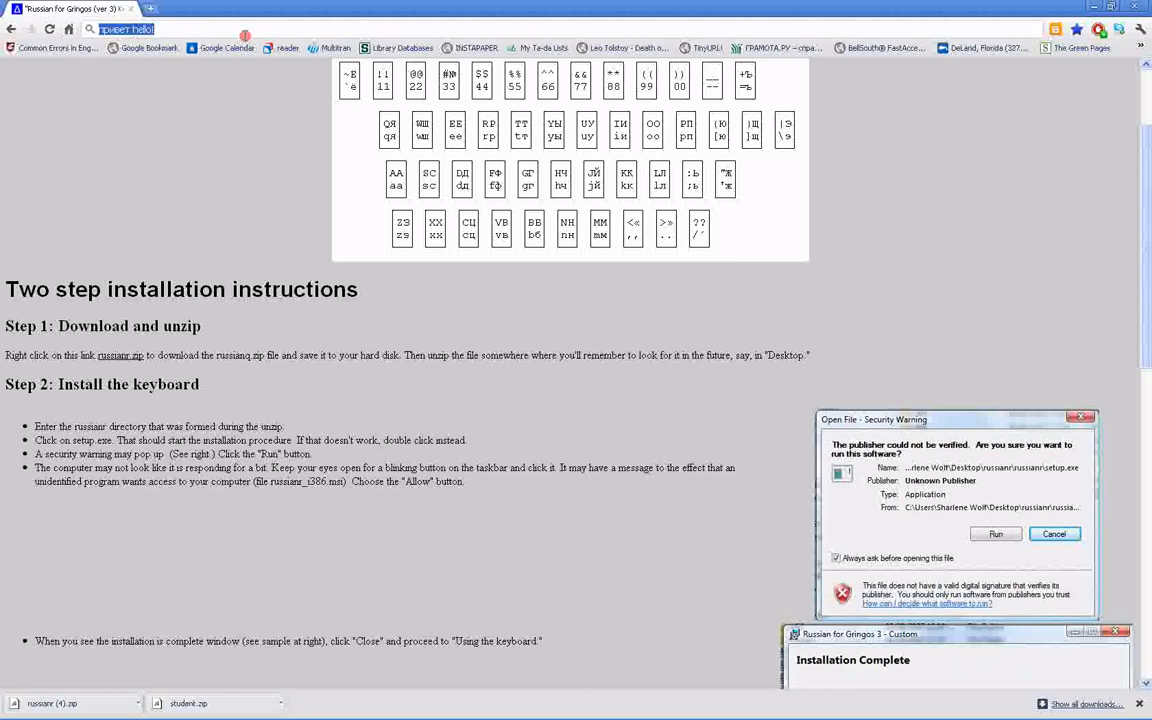
pyautogui.write('google transliterate')
pyautogui.press('Return')
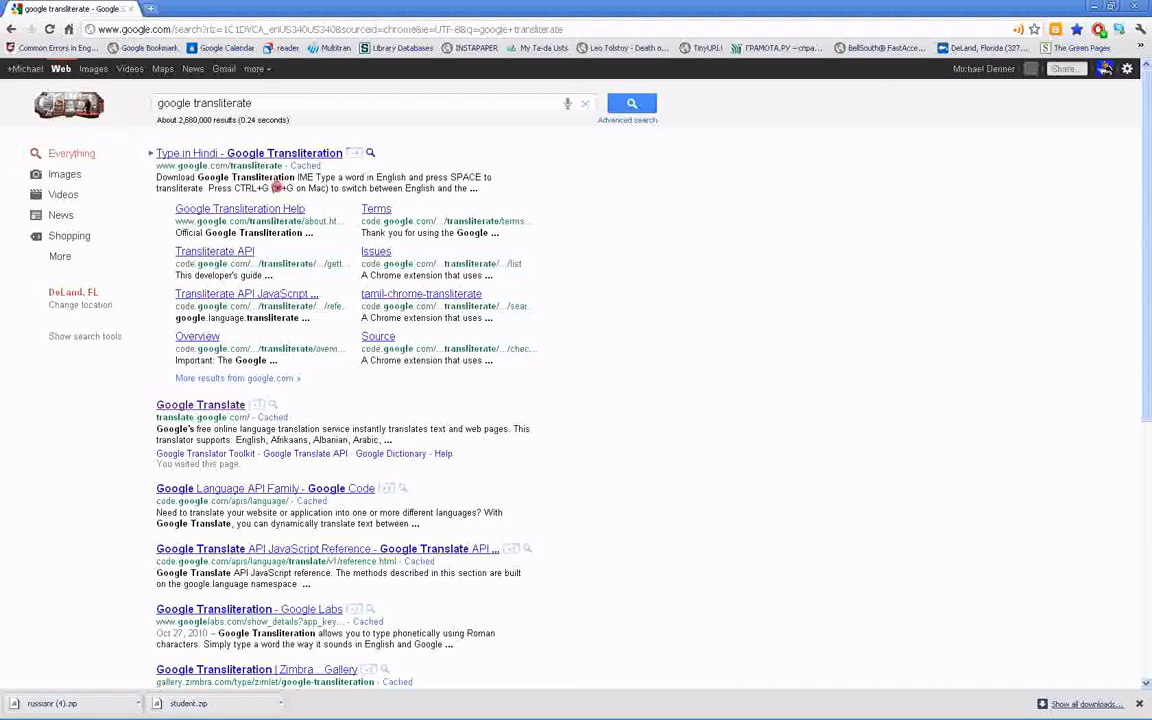
pyautogui.click(276, 154)
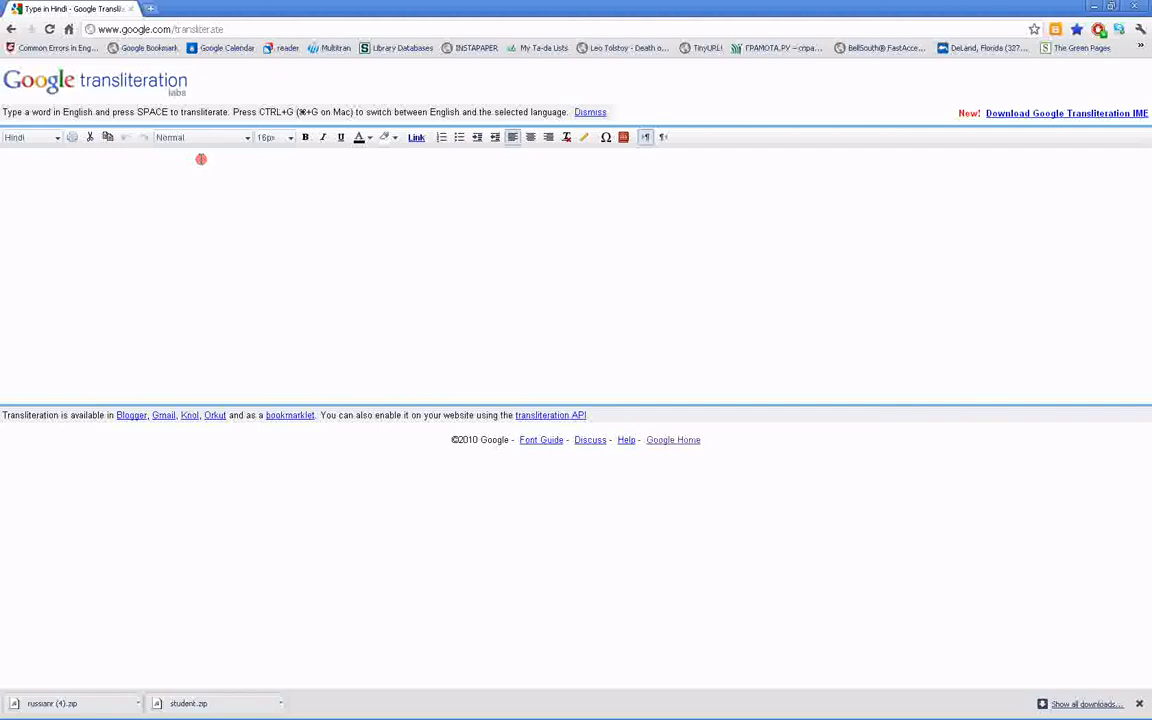
# Set the transliteration language to Russian and write "privet" on the first line so it converts to привет
pyautogui.click(17, 138)
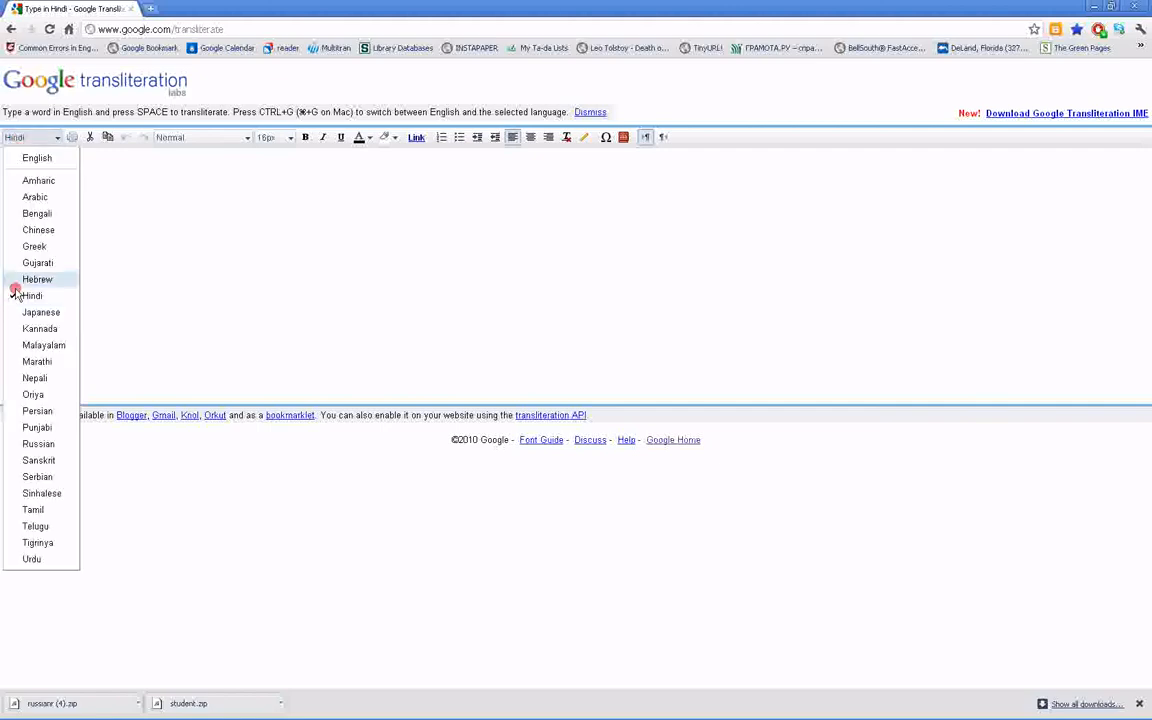
pyautogui.click(31, 444)
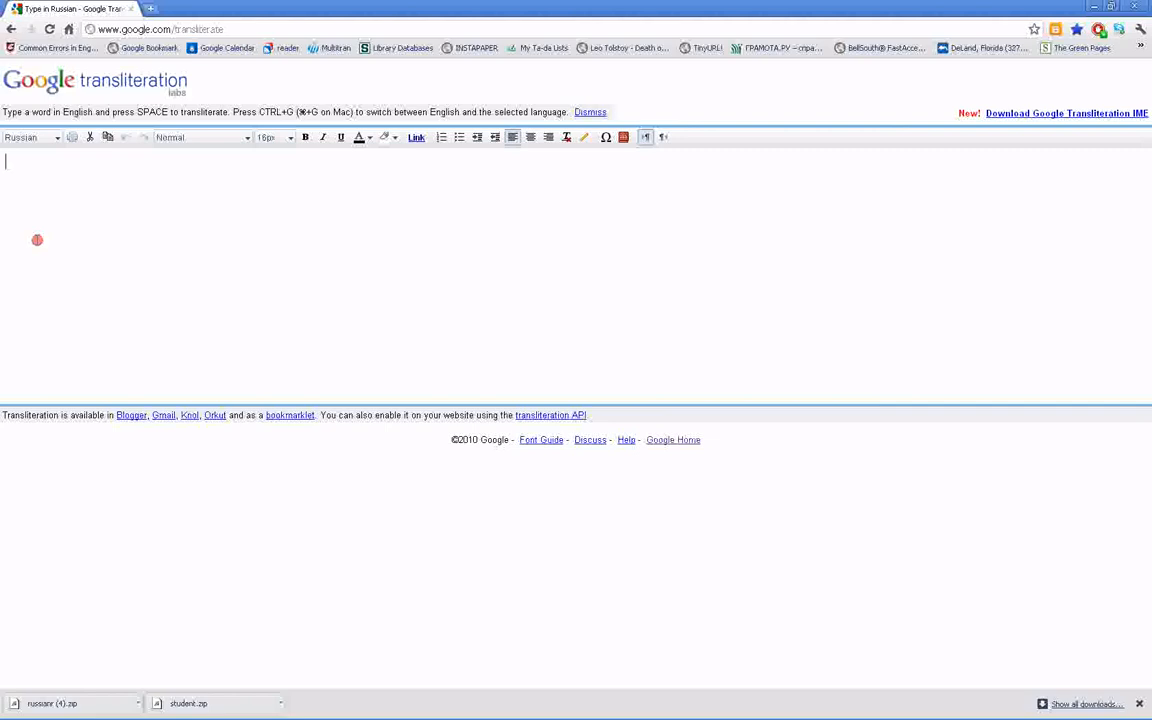
pyautogui.write('privet')
pyautogui.press('Return')
# Write the transliterated greeting добрый день on the second line, correcting the first word's spelling to "dobryy"
pyautogui.write('dobry')
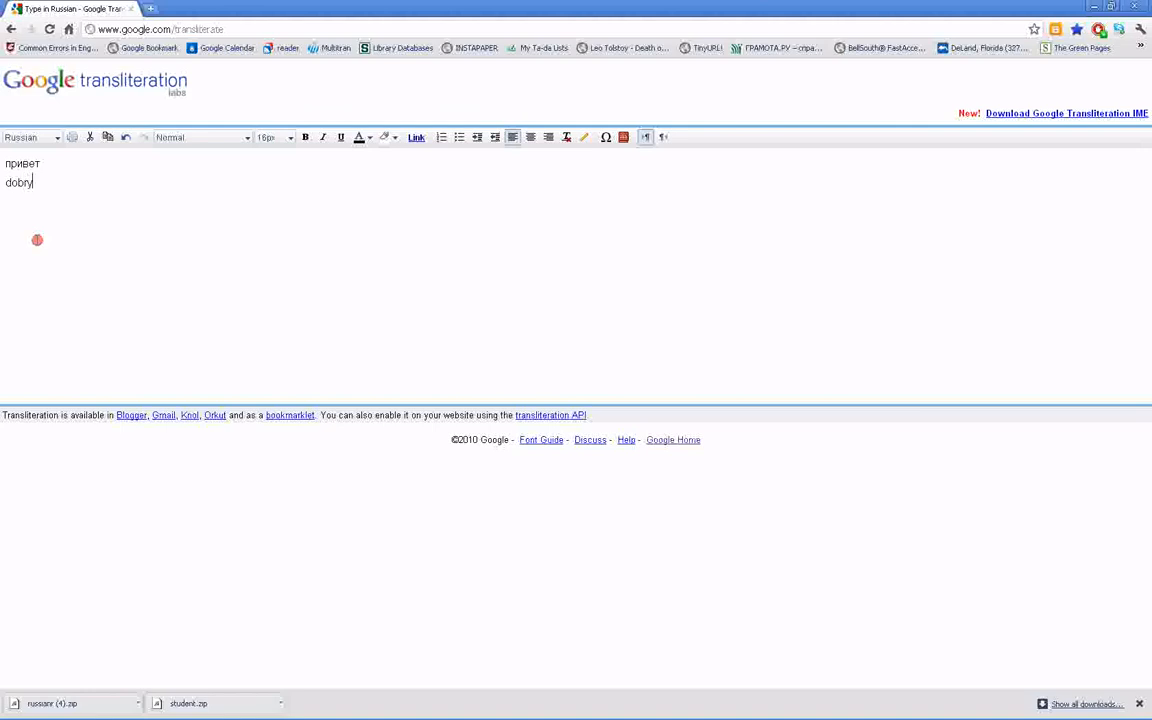
pyautogui.write(' den')
pyautogui.write("'")
pyautogui.press('Left')
pyautogui.press('Left')
pyautogui.press('Left')
pyautogui.press('Left')
pyautogui.press('Left')
pyautogui.press('Left')
pyautogui.hotkey('shift', 'Home')
pyautogui.write('dobr')
pyautogui.write('yy ')
pyautogui.write('l')
pyautogui.moveTo(1075, 717)
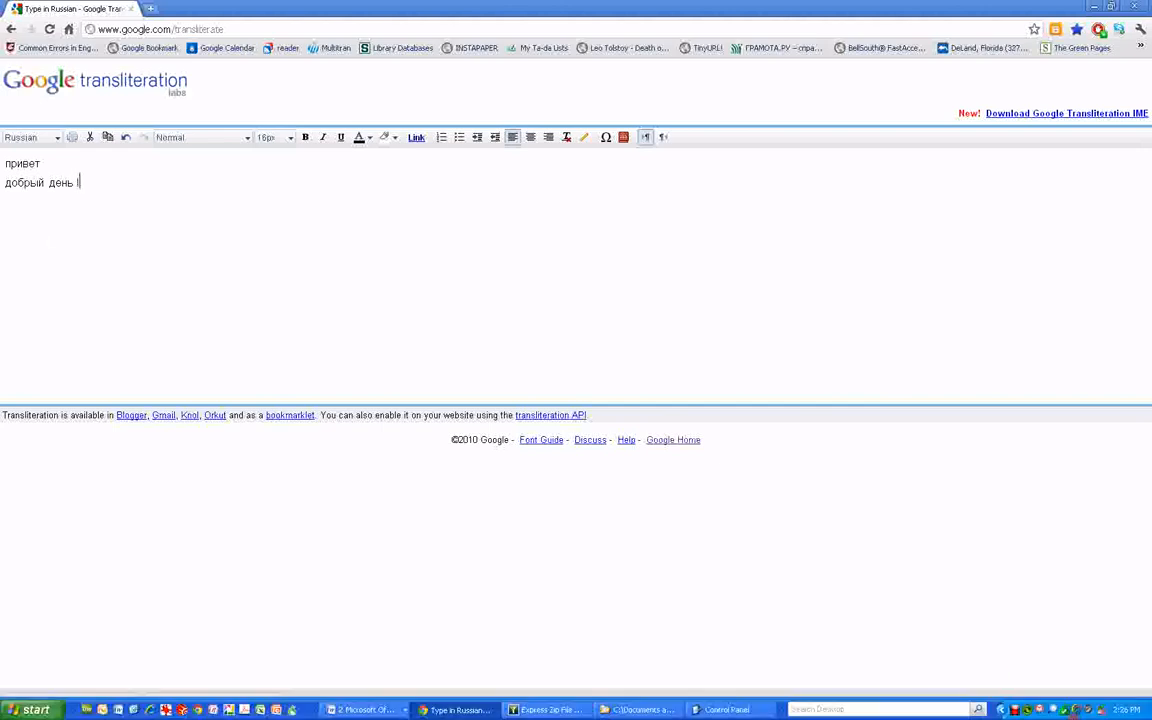